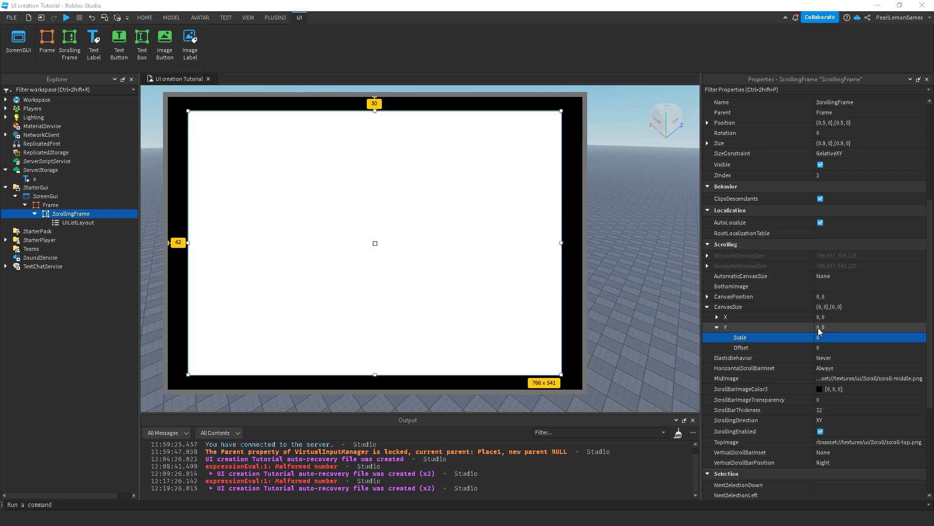
{"action": "left_click", "coordinate": [719, 326]}
{"action": "left_click", "coordinate": [716, 307]}
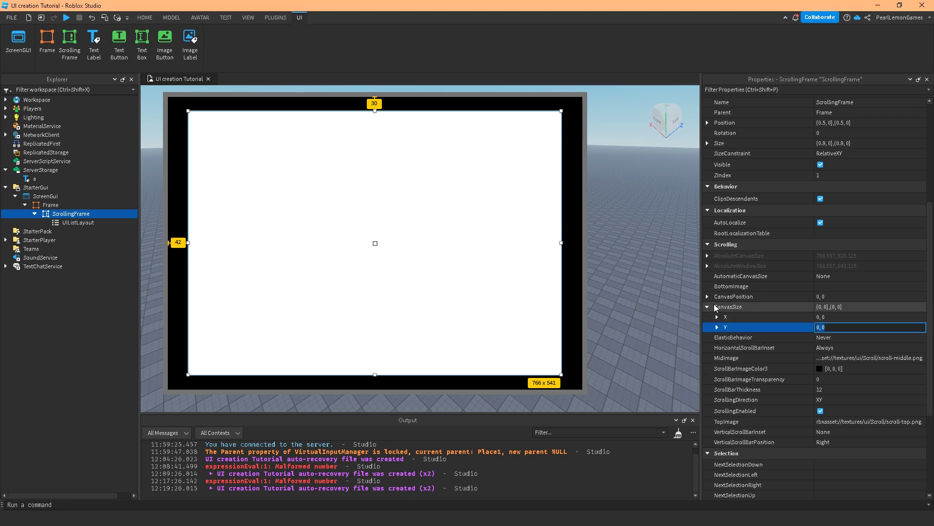
{"action": "left_click", "coordinate": [708, 307]}
{"action": "scroll", "coordinate": [715, 302], "scroll_direction": "up", "scroll_amount": 3}
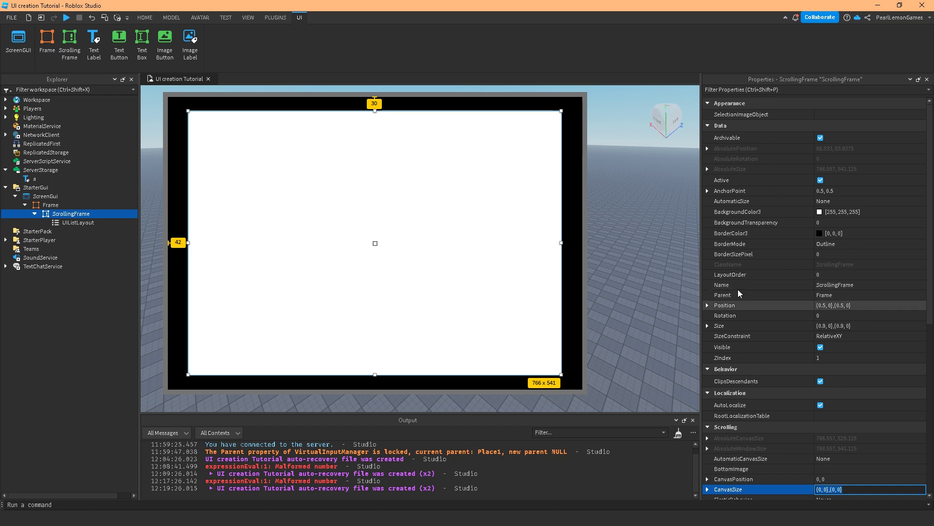
{"action": "scroll", "coordinate": [803, 258], "scroll_direction": "up", "scroll_amount": 1}
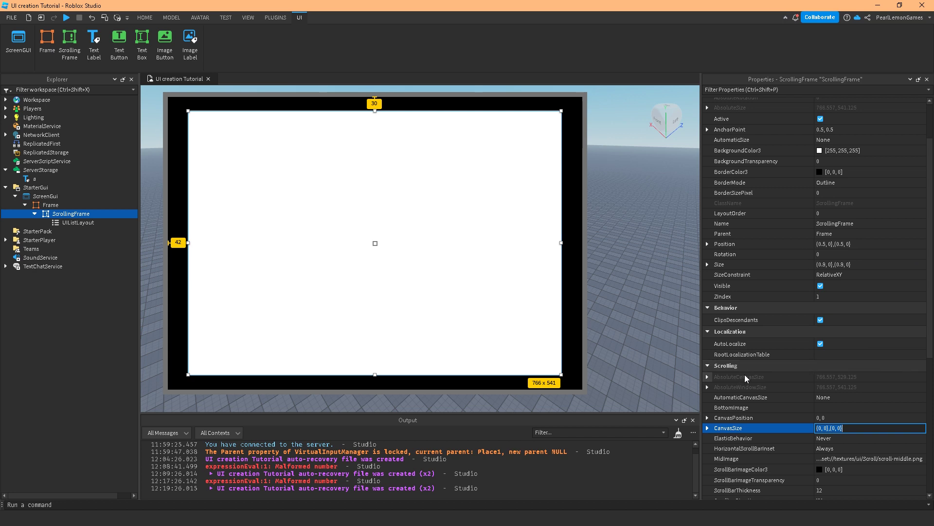
{"action": "scroll", "coordinate": [744, 375], "scroll_direction": "down", "scroll_amount": 2}
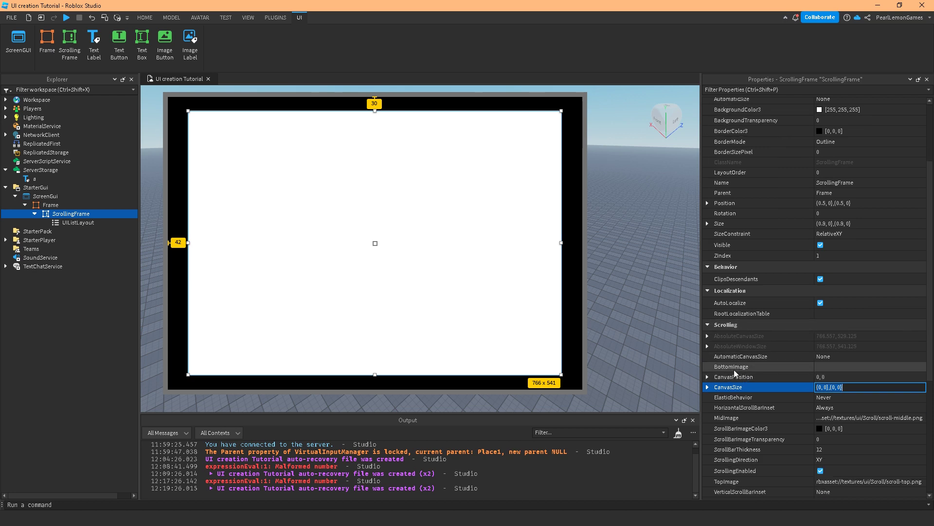
{"action": "left_click", "coordinate": [712, 326]}
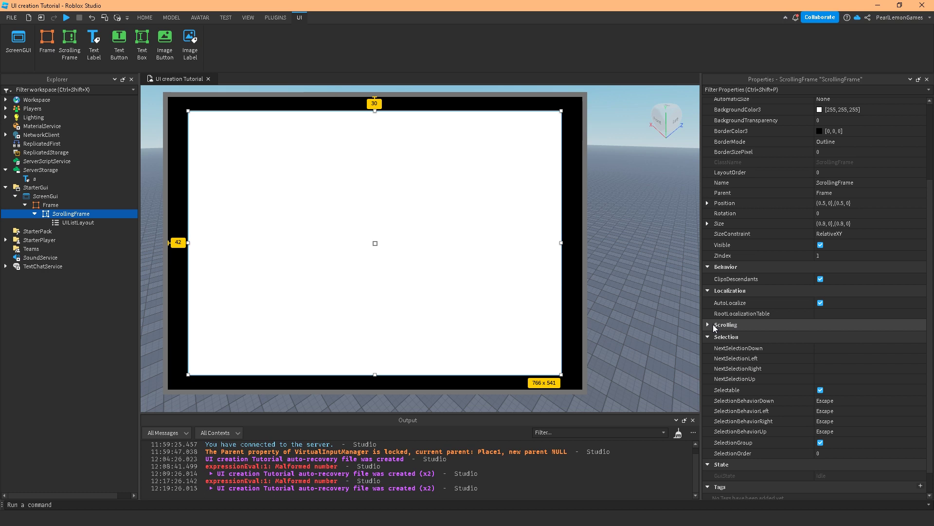
{"action": "scroll", "coordinate": [748, 299], "scroll_direction": "up", "scroll_amount": 4}
{"action": "scroll", "coordinate": [805, 199], "scroll_direction": "up", "scroll_amount": 1}
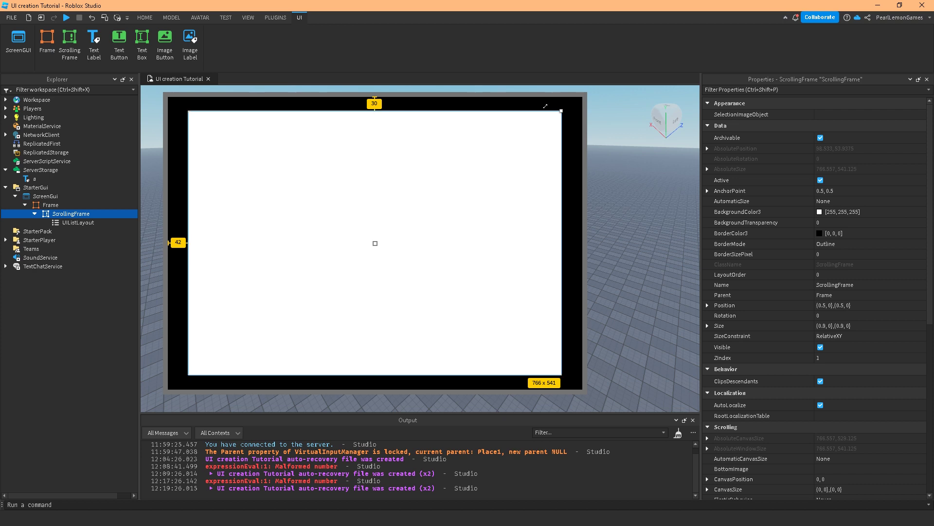
{"action": "left_click_drag", "start_coordinate": [546, 106], "coordinate": [421, 184]}
{"action": "key", "text": "ctrl+z"}
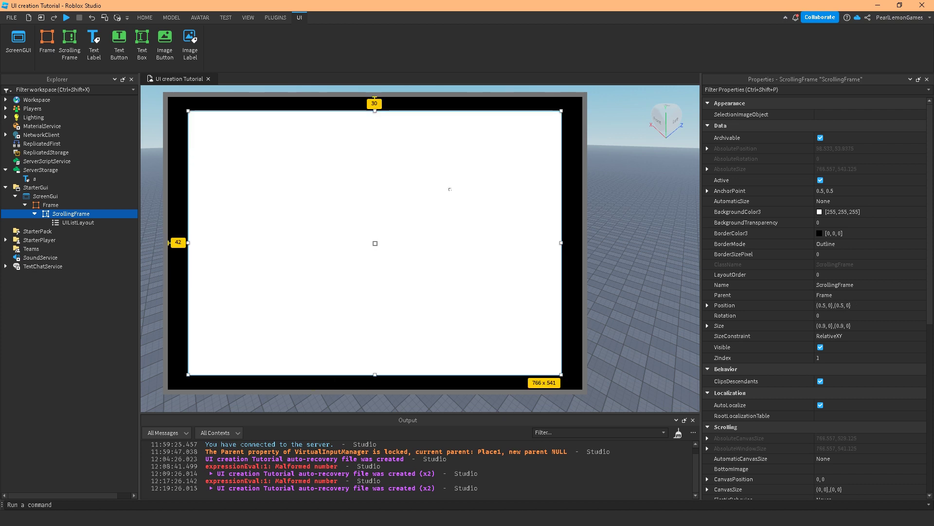
{"action": "scroll", "coordinate": [783, 302], "scroll_direction": "down", "scroll_amount": 5}
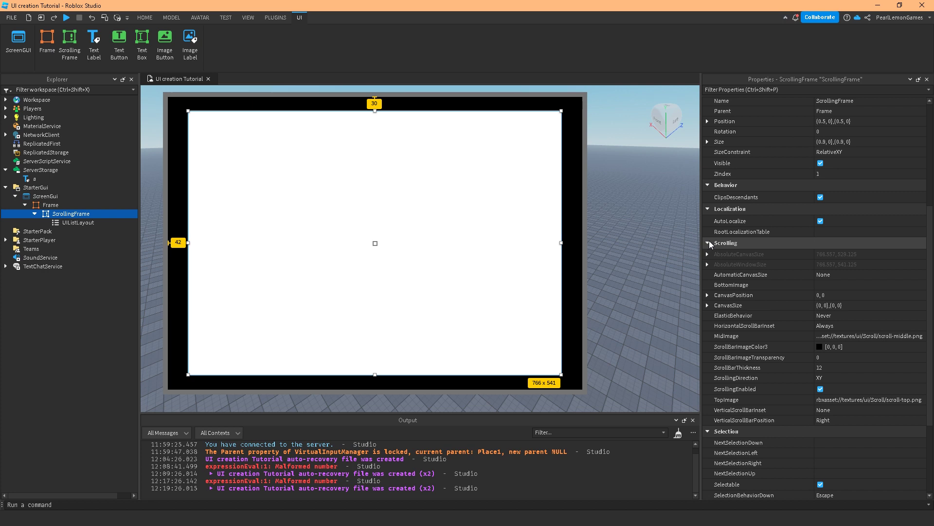
- Keep AutomaticCanvasSize at None and set the ScrollingFrame's ElasticBehavior to Always
{"action": "left_click", "coordinate": [833, 274]}
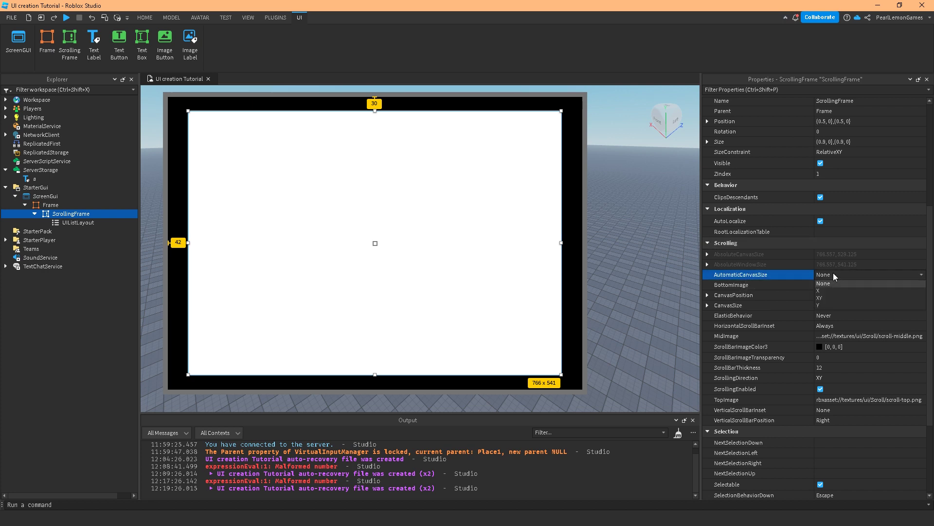
{"action": "left_click", "coordinate": [833, 275]}
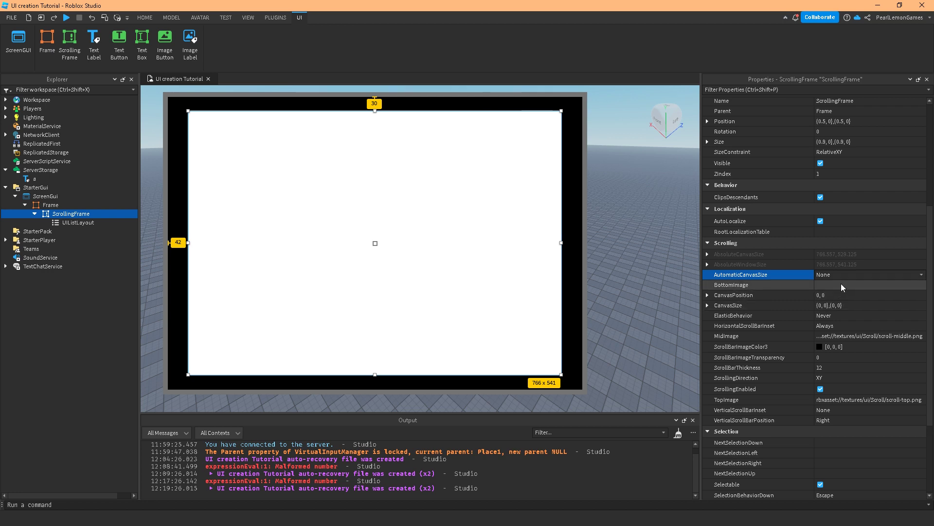
{"action": "left_click", "coordinate": [828, 315]}
{"action": "left_click", "coordinate": [829, 315]}
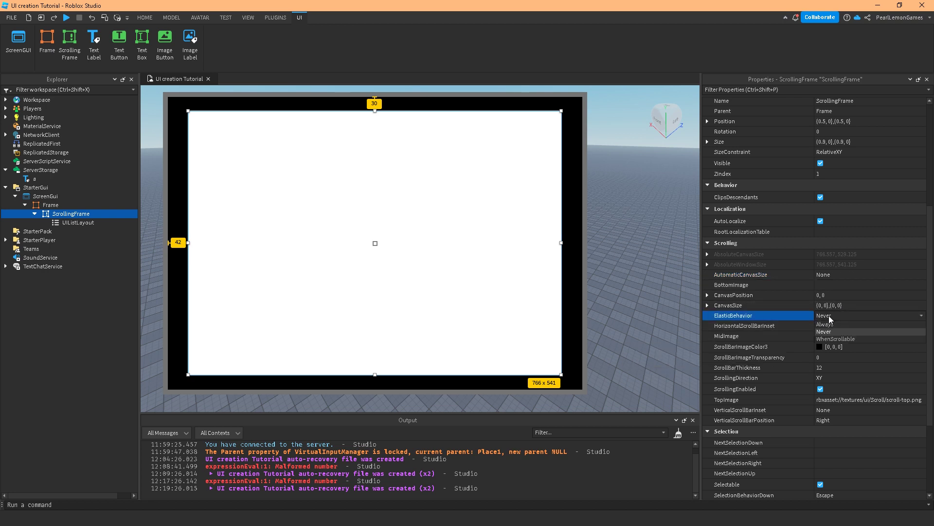
{"action": "left_click", "coordinate": [829, 324]}
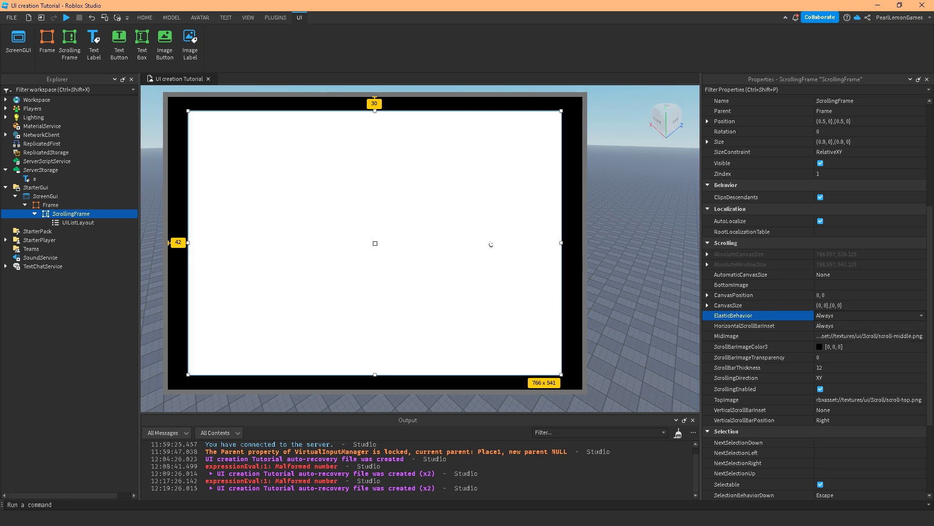
- Set VerticalScrollBarInset to Always and VerticalScrollBarPosition to Left
{"action": "left_click", "coordinate": [75, 222]}
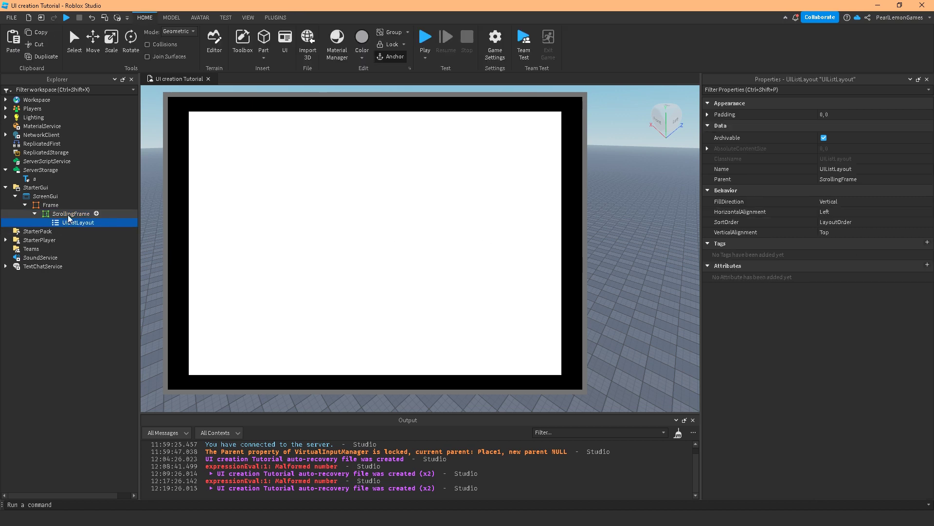
{"action": "left_click", "coordinate": [71, 214]}
{"action": "scroll", "coordinate": [852, 338], "scroll_direction": "down", "scroll_amount": 6}
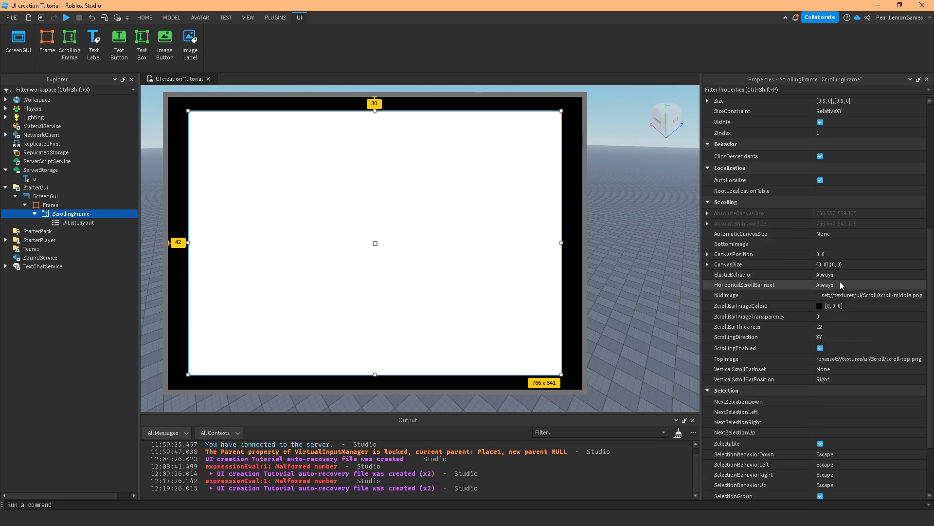
{"action": "left_click", "coordinate": [828, 369]}
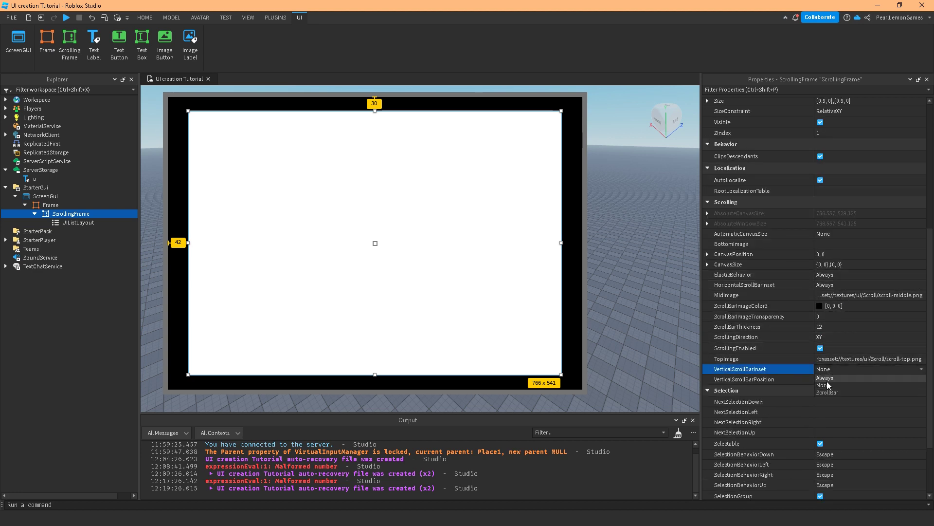
{"action": "left_click", "coordinate": [828, 381]}
{"action": "left_click", "coordinate": [827, 381]}
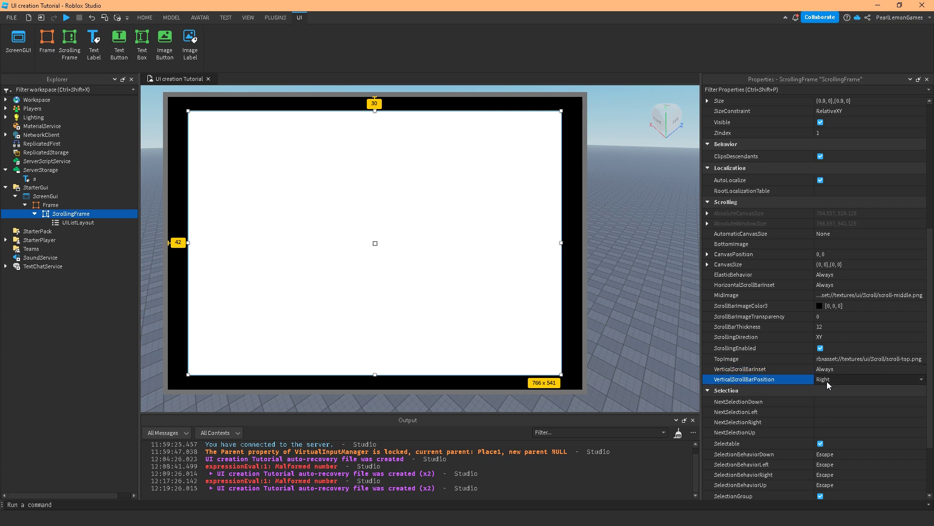
{"action": "left_click", "coordinate": [827, 381]}
{"action": "left_click", "coordinate": [827, 370]}
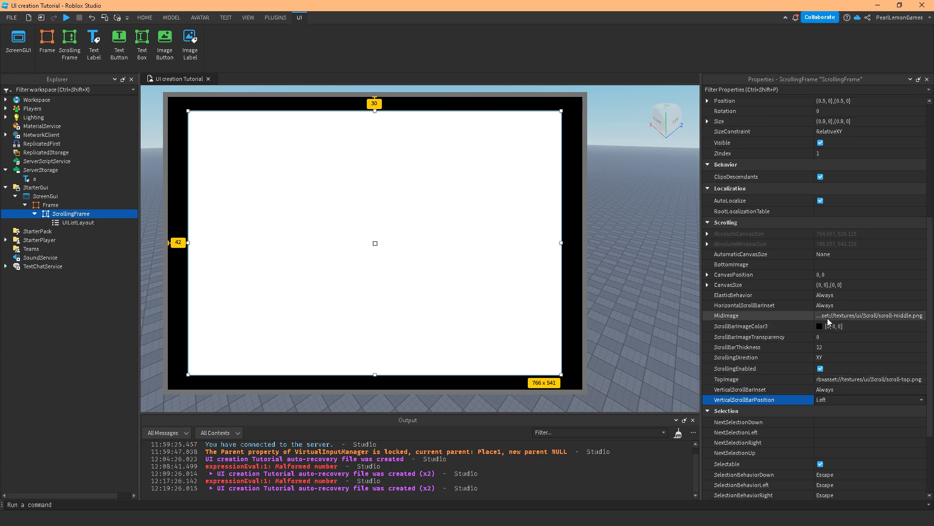
- Give the scroll bar the Star BottomImage and set the CanvasSize Y scale to 2
{"action": "left_click", "coordinate": [828, 289]}
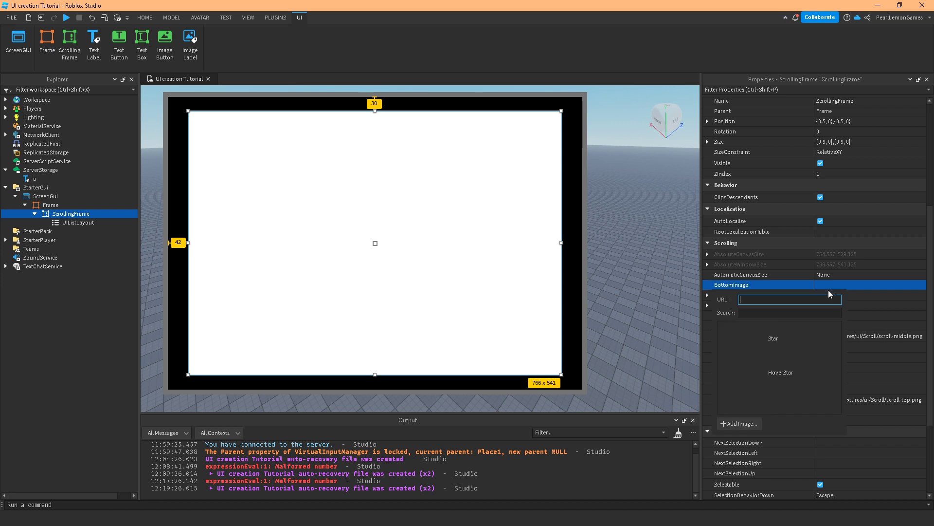
{"action": "left_click", "coordinate": [775, 348]}
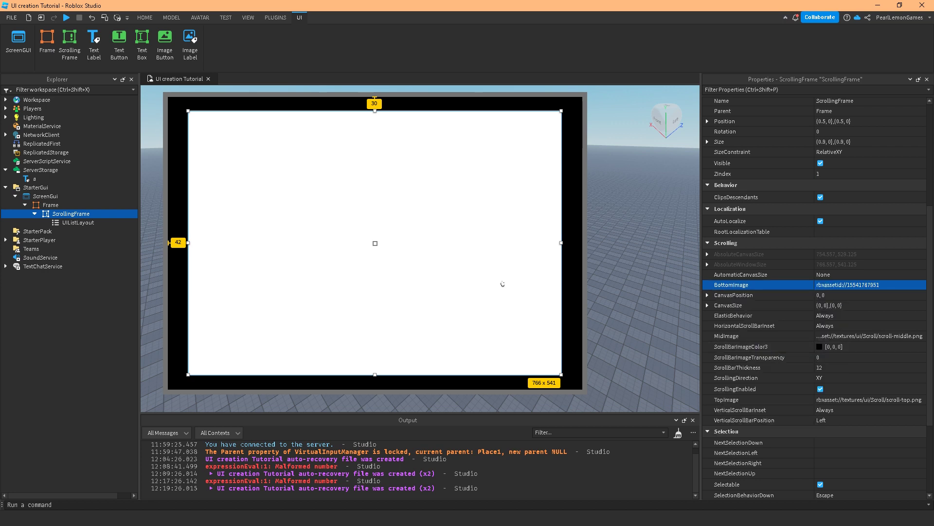
{"action": "left_click", "coordinate": [708, 306]}
{"action": "left_click", "coordinate": [717, 326]}
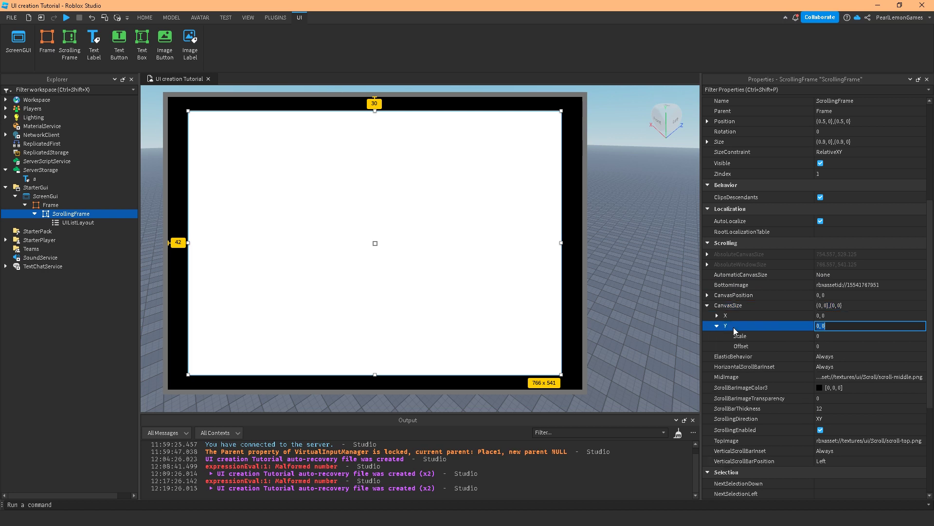
{"action": "left_click", "coordinate": [871, 336]}
{"action": "type", "text": "2"}
{"action": "key", "text": "Return"}
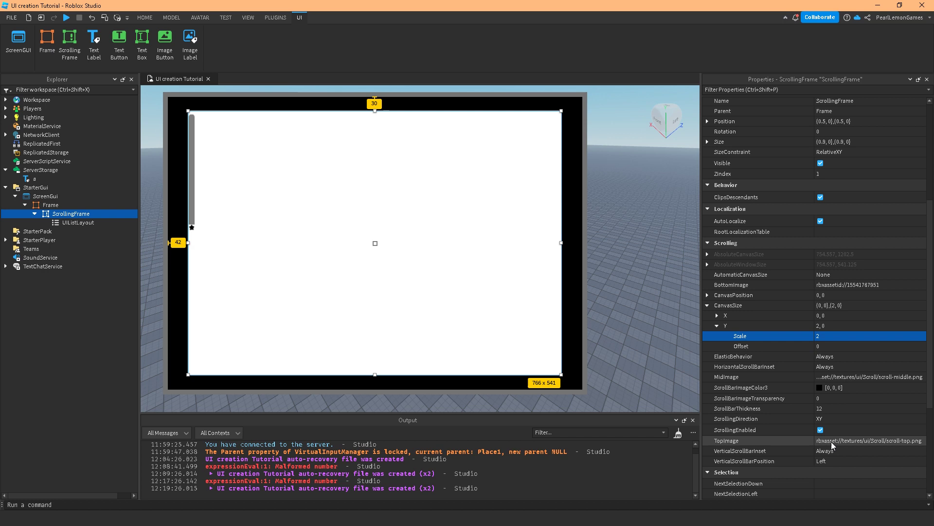
- Move the vertical scroll bar back to the Right position
{"action": "left_click", "coordinate": [826, 461]}
{"action": "left_click", "coordinate": [826, 462]}
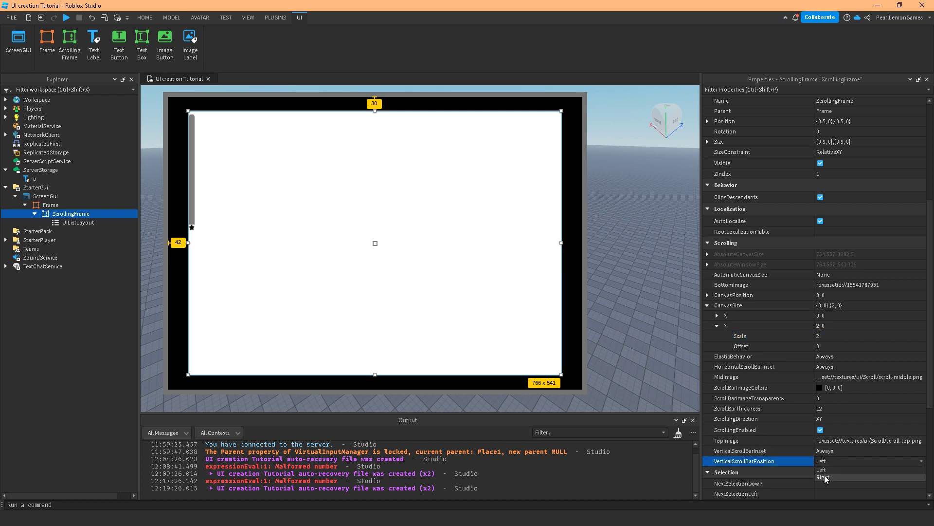
{"action": "left_click", "coordinate": [824, 477]}
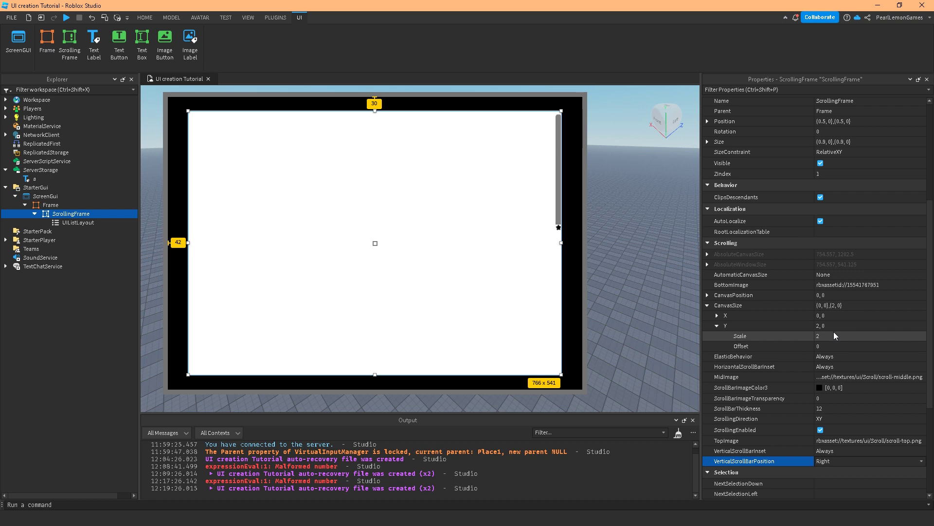
- Test-scroll the frame, then raise the CanvasSize Y scale from 2 to 5
{"action": "scroll", "coordinate": [474, 198], "scroll_direction": "down", "scroll_amount": 5}
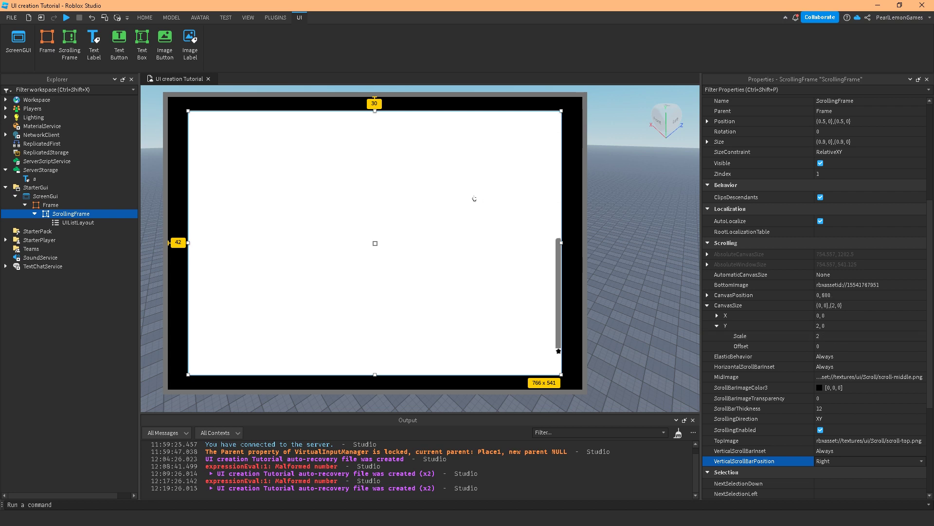
{"action": "scroll", "coordinate": [474, 199], "scroll_direction": "up", "scroll_amount": 5}
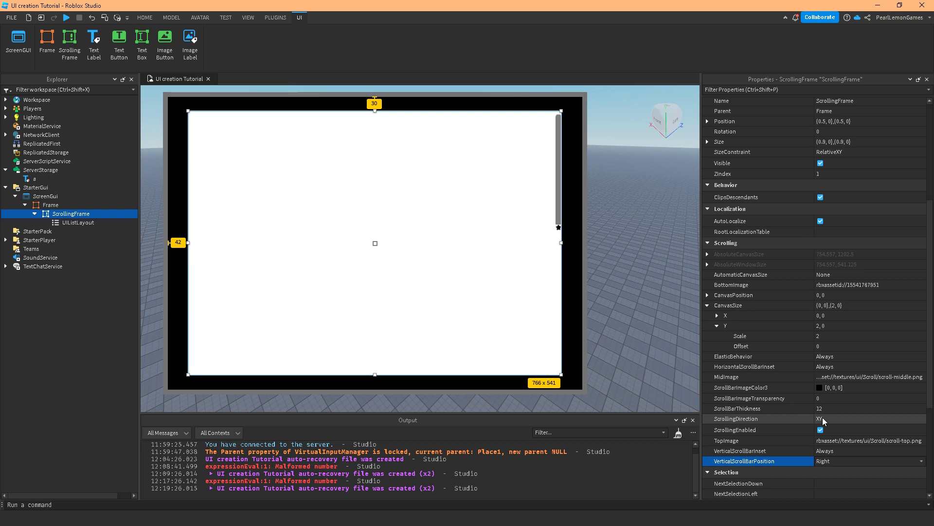
{"action": "scroll", "coordinate": [486, 284], "scroll_direction": "down", "scroll_amount": 5}
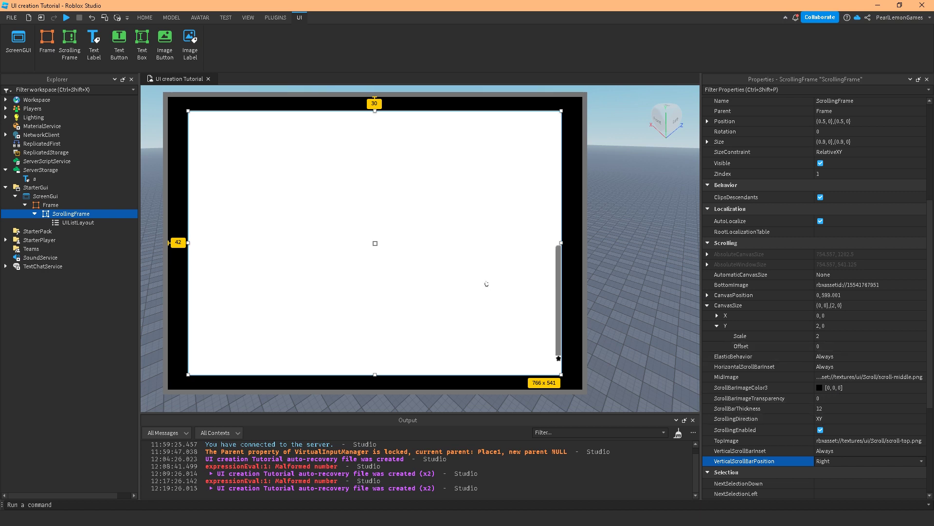
{"action": "scroll", "coordinate": [487, 284], "scroll_direction": "up", "scroll_amount": 5}
{"action": "scroll", "coordinate": [487, 284], "scroll_direction": "down", "scroll_amount": 6}
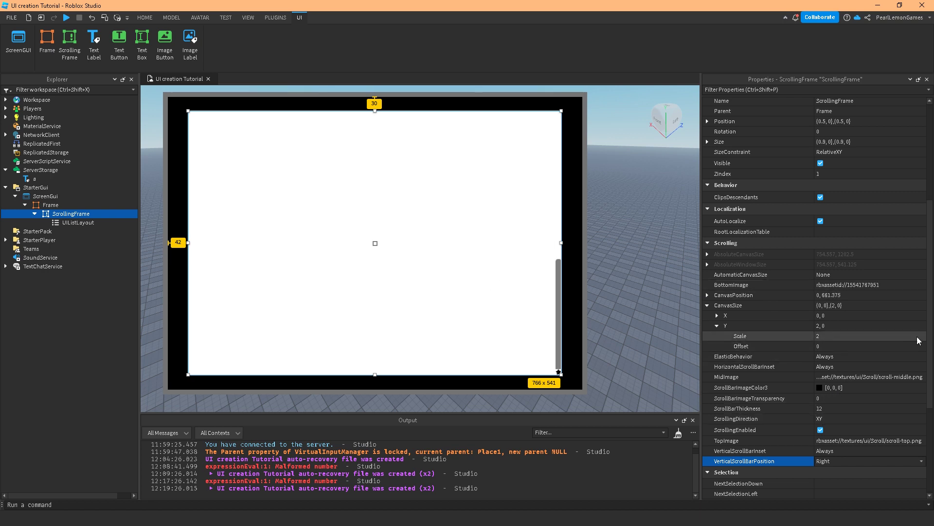
{"action": "left_click", "coordinate": [882, 340]}
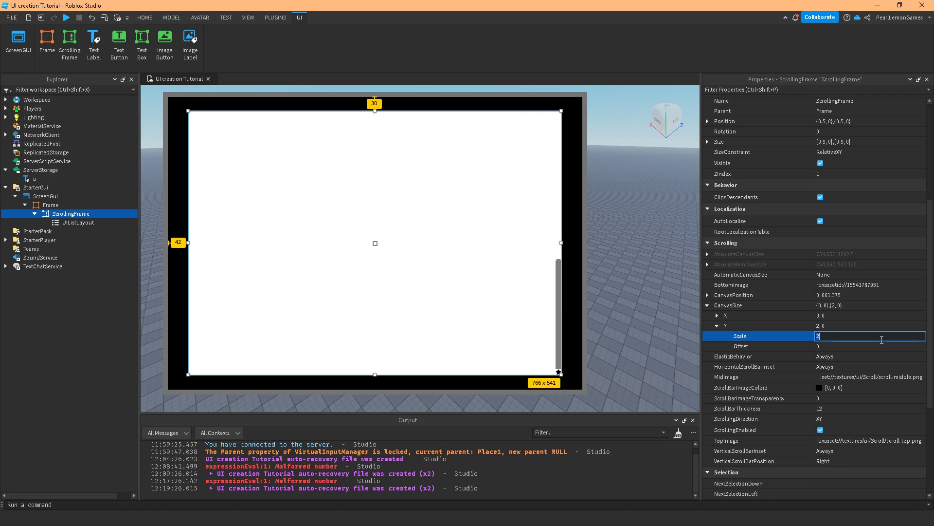
{"action": "type", "text": "5"}
{"action": "key", "text": "Return"}
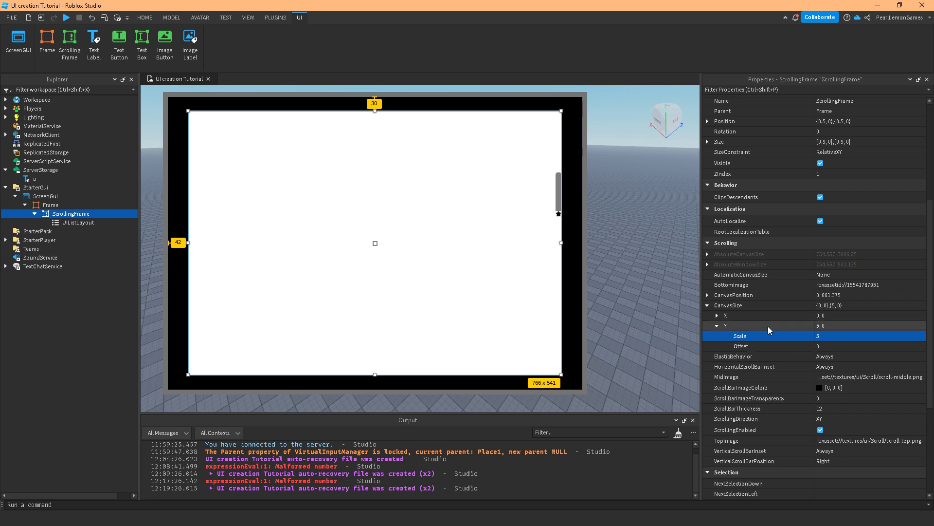
- Try a CanvasSize X scale of 2, then reset it to 0, leaving CanvasSize {0,0},{5,0}
{"action": "left_click", "coordinate": [718, 316]}
{"action": "left_click", "coordinate": [772, 326]}
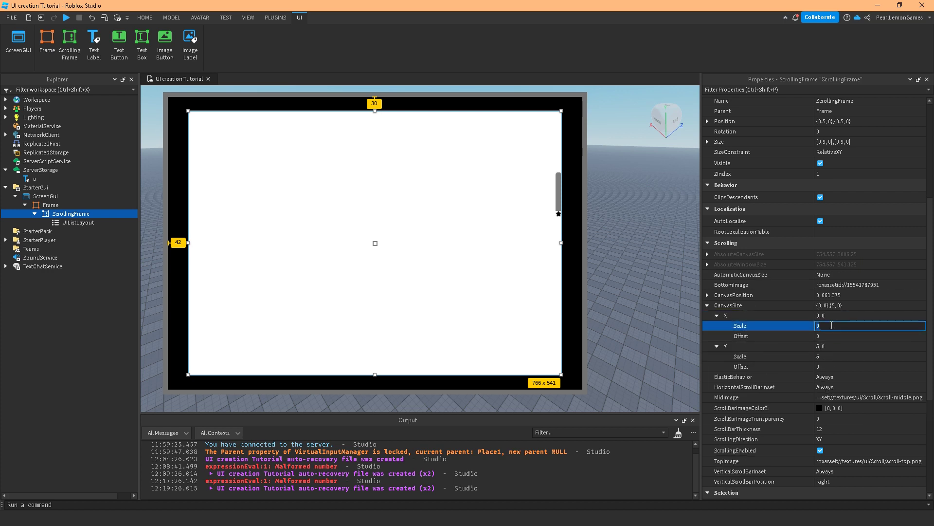
{"action": "type", "text": "2"}
{"action": "key", "text": "Return"}
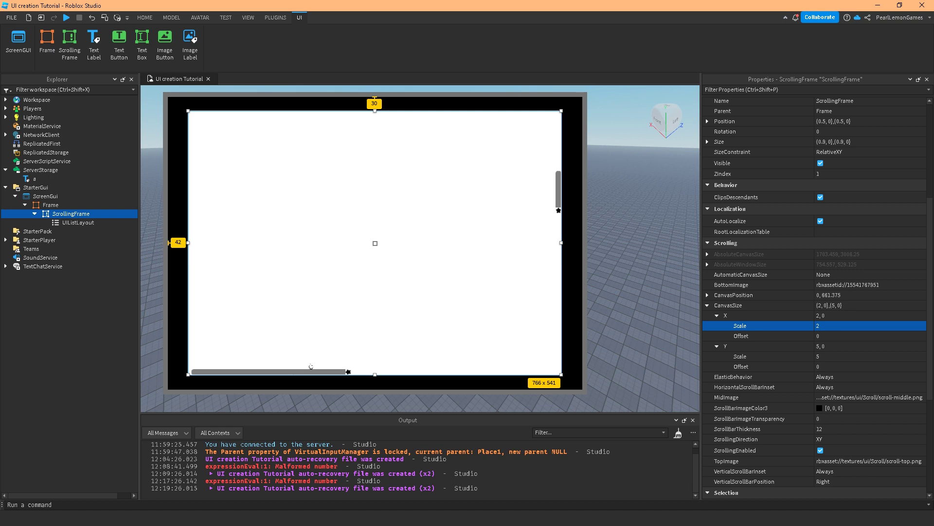
{"action": "left_click", "coordinate": [837, 356]}
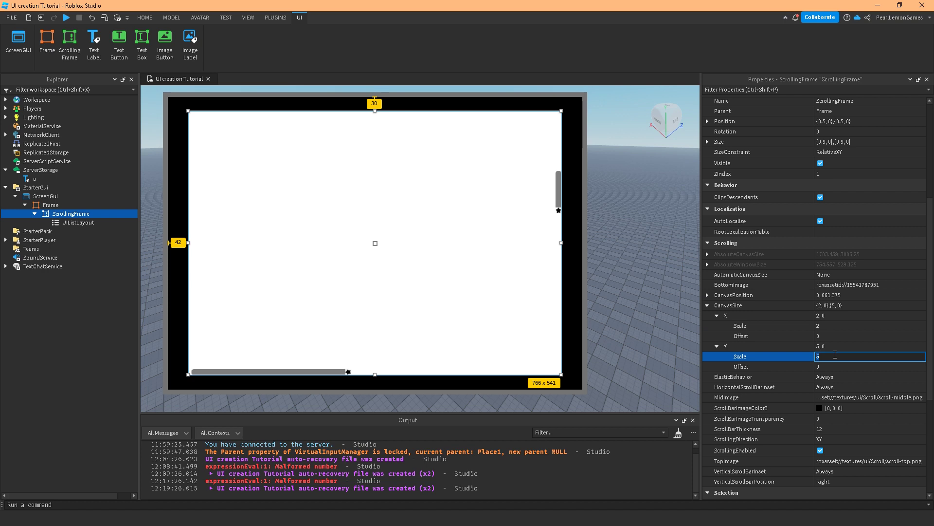
{"action": "left_click", "coordinate": [830, 328]}
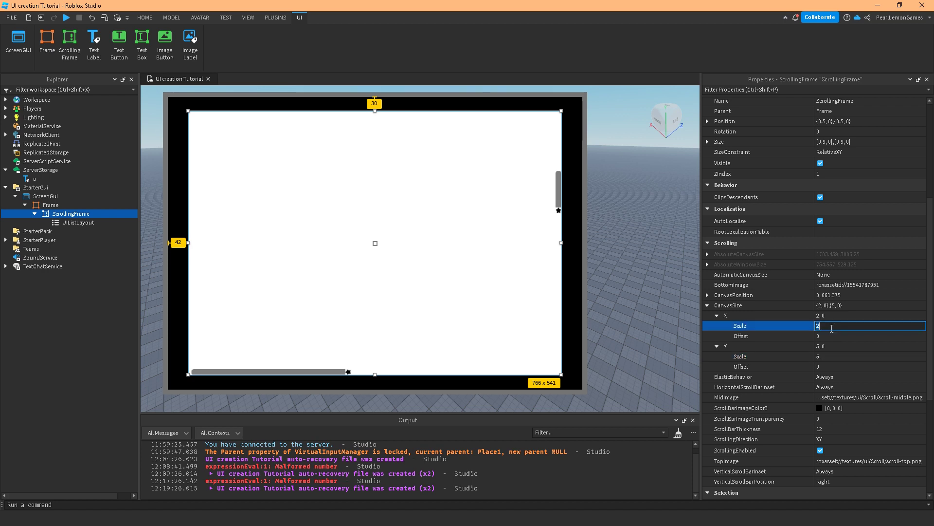
{"action": "type", "text": "0"}
{"action": "key", "text": "Return"}
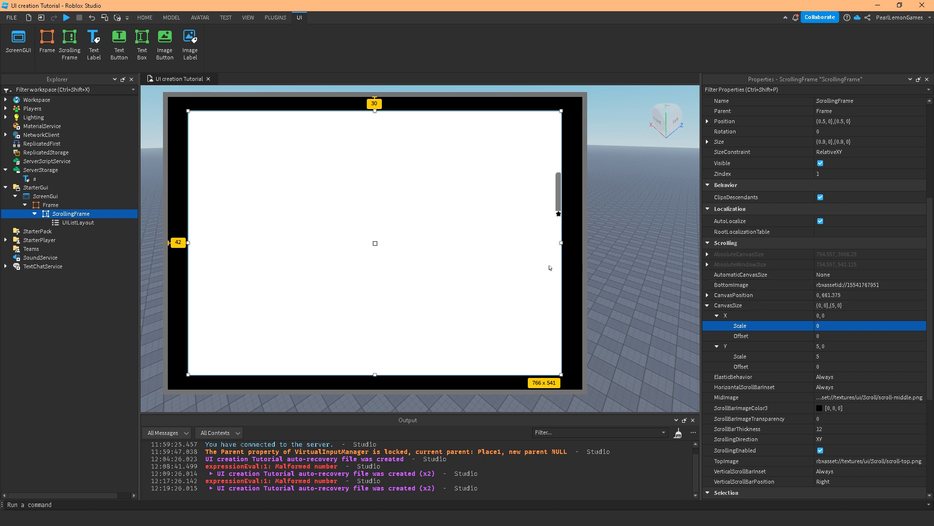
{"action": "scroll", "coordinate": [550, 267], "scroll_direction": "up", "scroll_amount": 5}
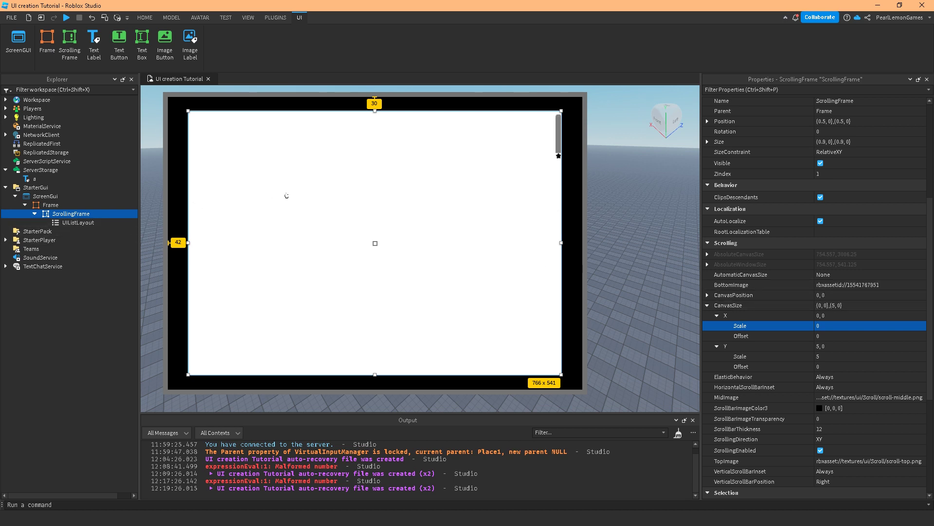
- Copy TextLabel 'a' from ServerStorage and paste it into the ScrollingFrame
{"action": "right_click", "coordinate": [25, 178]}
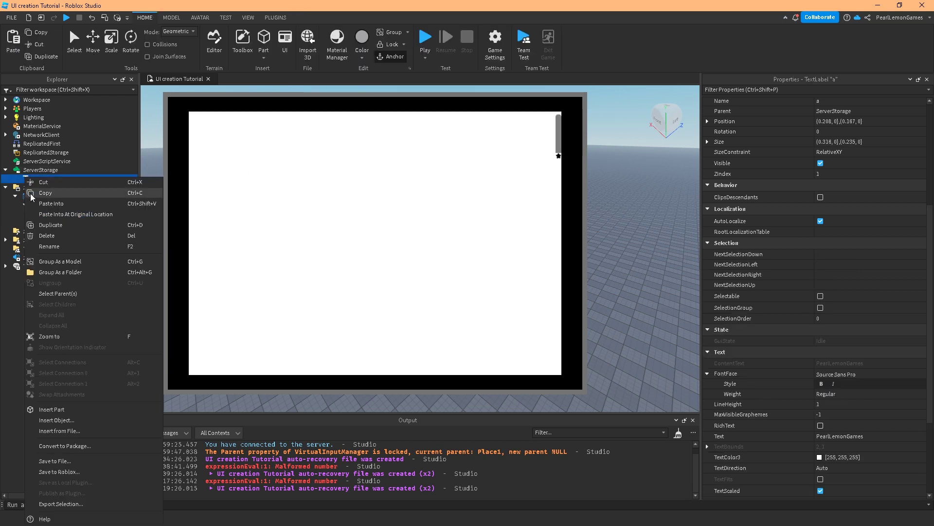
{"action": "left_click", "coordinate": [34, 194]}
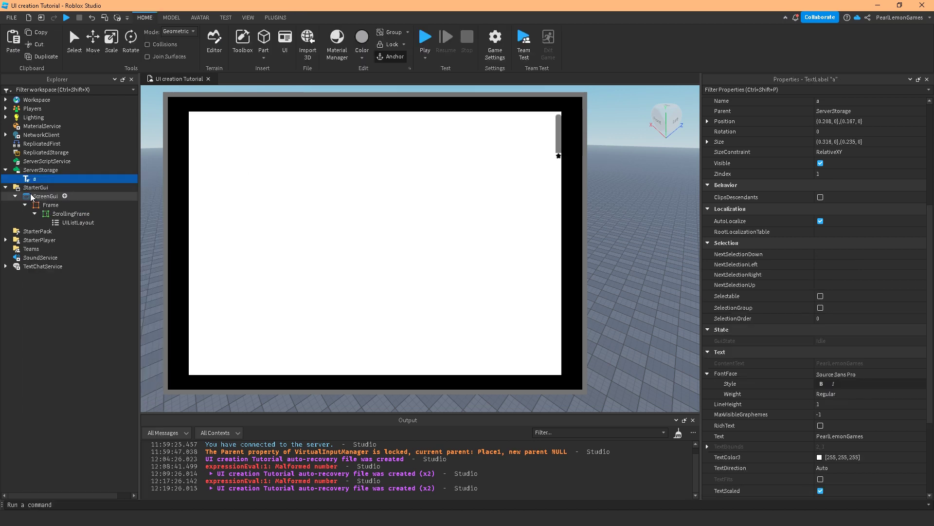
{"action": "right_click", "coordinate": [70, 215]}
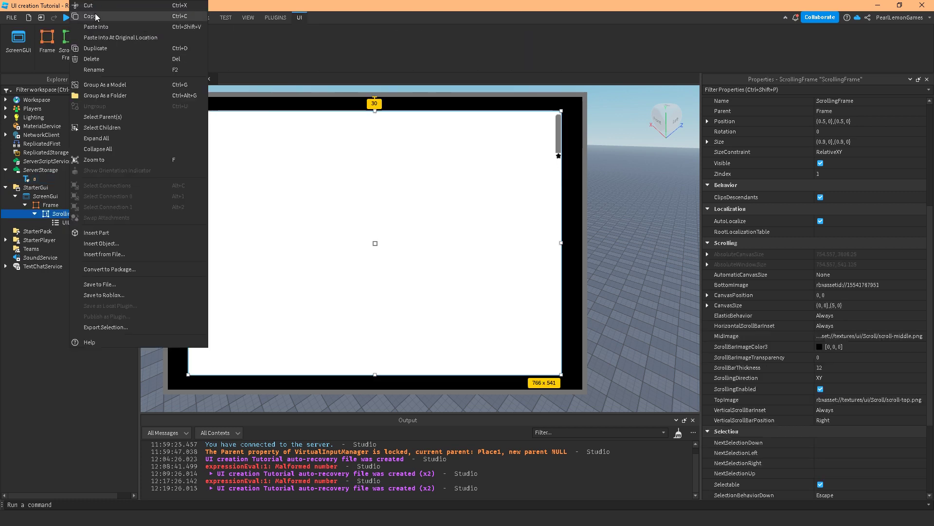
{"action": "left_click", "coordinate": [95, 28]}
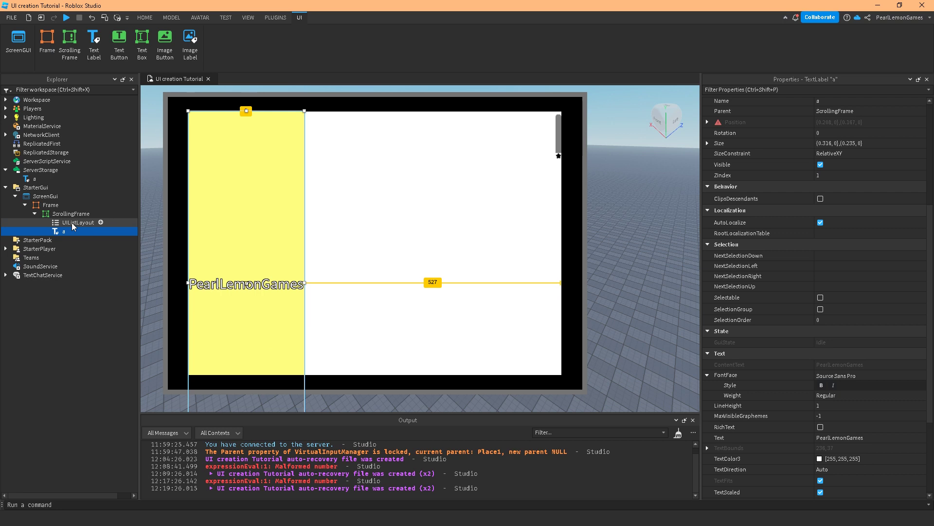
{"action": "left_click", "coordinate": [61, 210]}
{"action": "scroll", "coordinate": [769, 287], "scroll_direction": "up", "scroll_amount": 1}
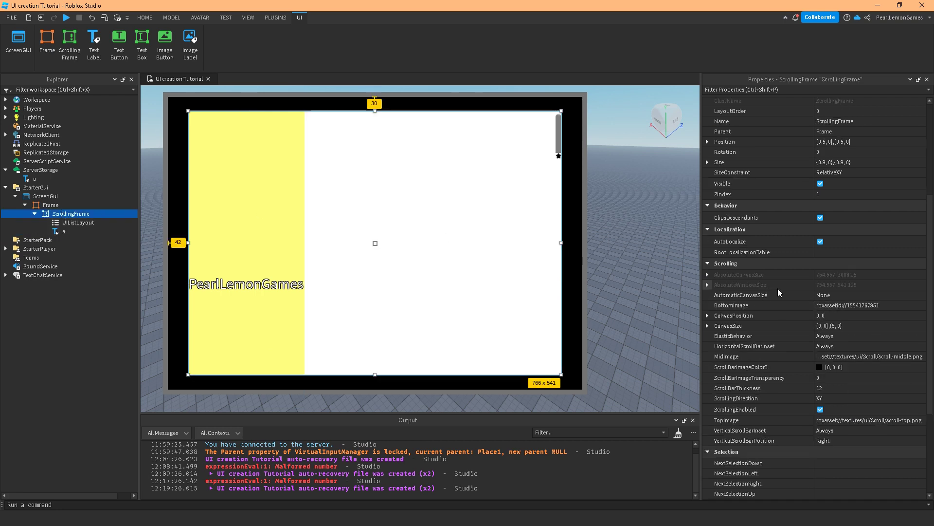
{"action": "scroll", "coordinate": [778, 289], "scroll_direction": "down", "scroll_amount": 3}
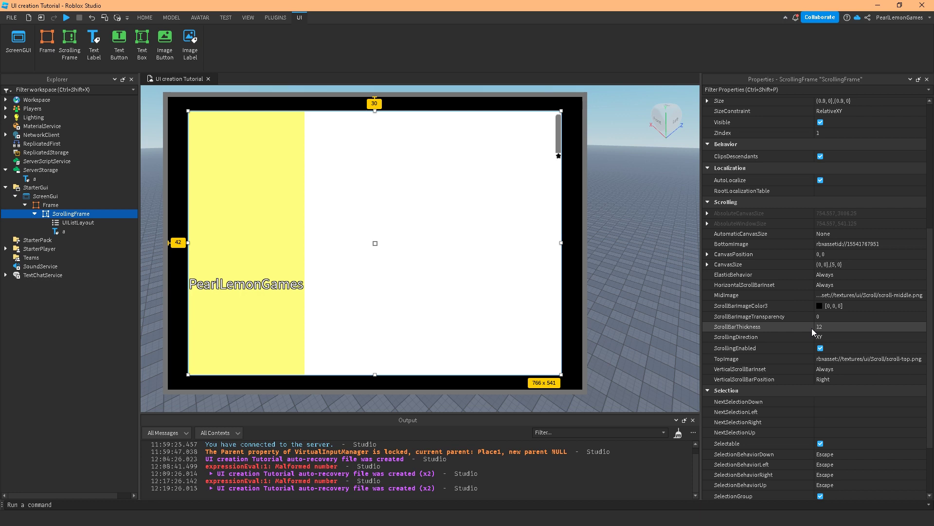
{"action": "scroll", "coordinate": [810, 396], "scroll_direction": "down", "scroll_amount": 3}
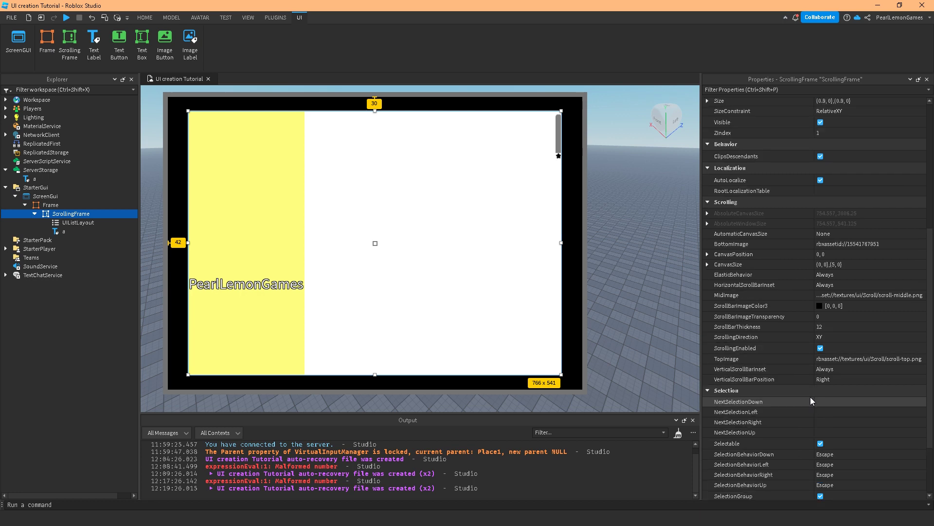
{"action": "scroll", "coordinate": [819, 264], "scroll_direction": "up", "scroll_amount": 5}
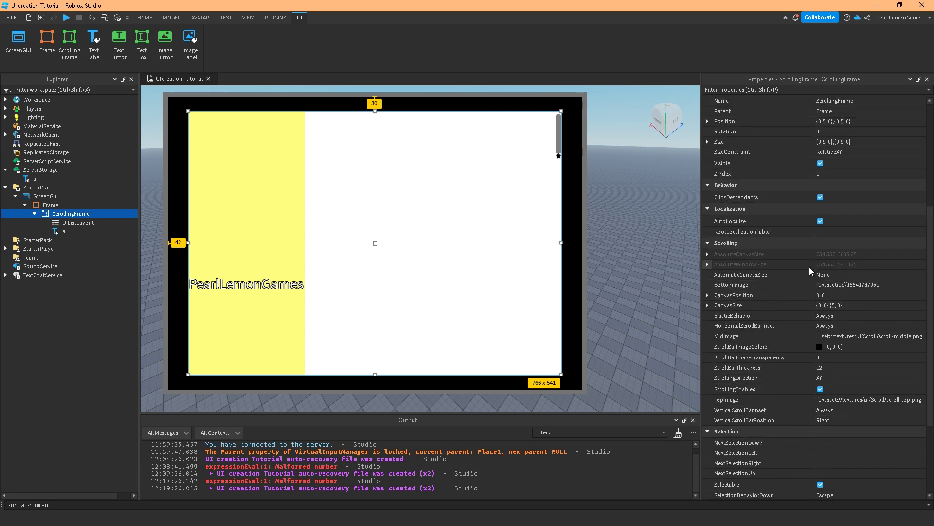
- Set the ScrollingFrame's AutomaticCanvasSize to XY, briefly passing through X
{"action": "left_click", "coordinate": [850, 275]}
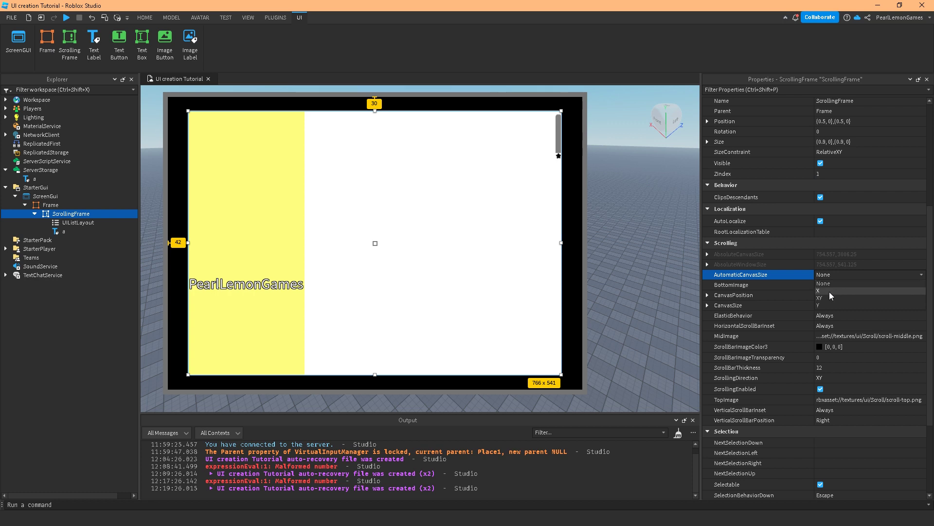
{"action": "left_click", "coordinate": [829, 291]}
{"action": "left_click", "coordinate": [851, 275]}
{"action": "left_click", "coordinate": [818, 297]}
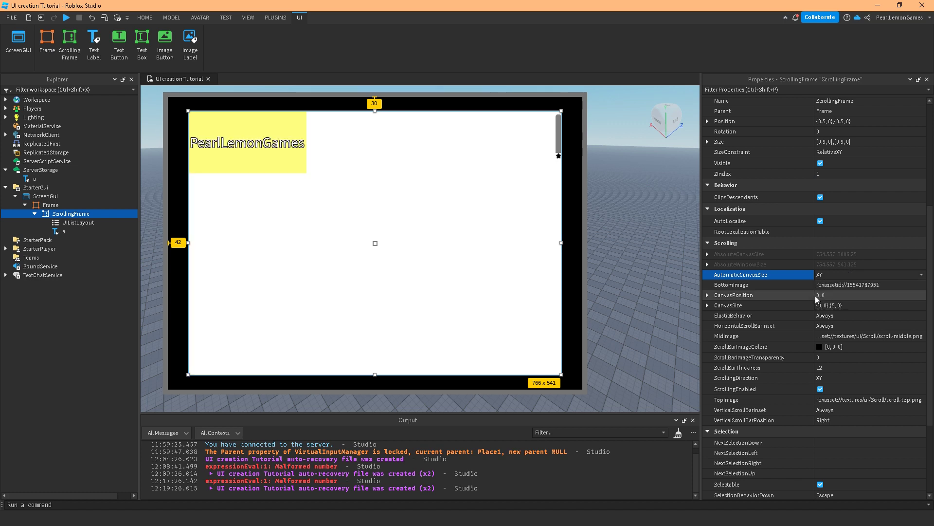
{"action": "left_click", "coordinate": [840, 274]}
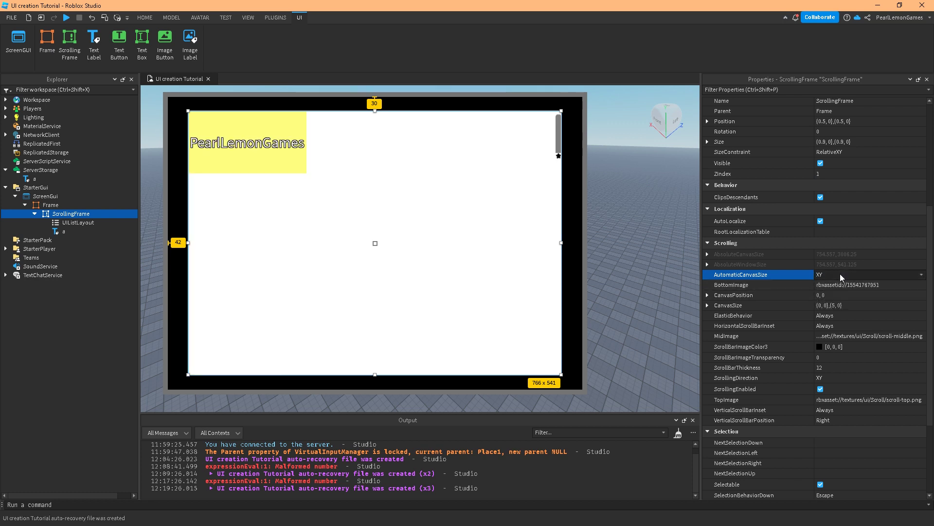
{"action": "left_click", "coordinate": [829, 297]}
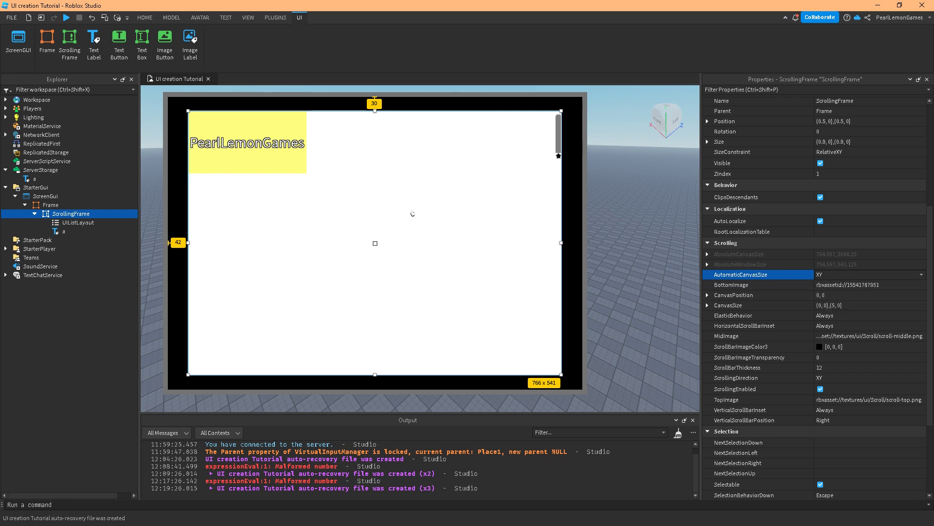
- Duplicate the PearlLemonGames label inside the ScrollingFrame with Ctrl+D until ten copies exist
{"action": "left_click", "coordinate": [57, 233]}
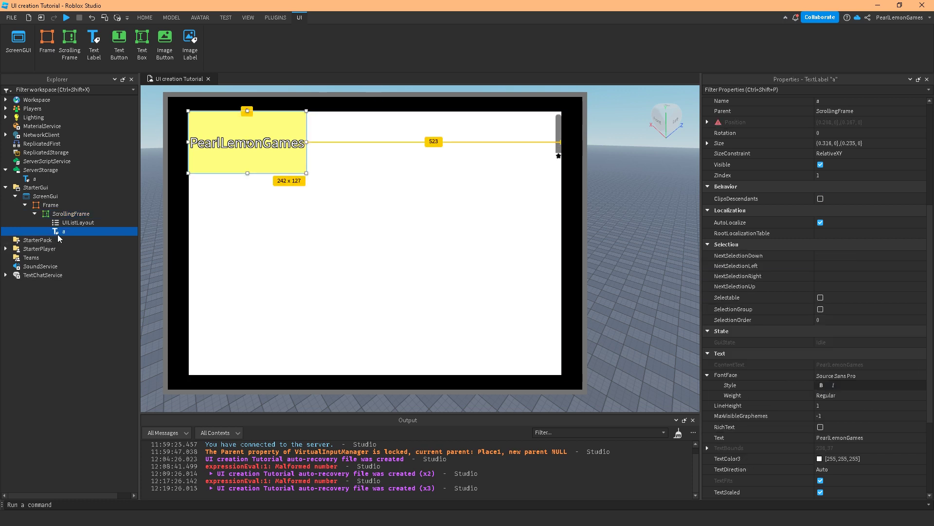
{"action": "key", "text": "ctrl+d"}
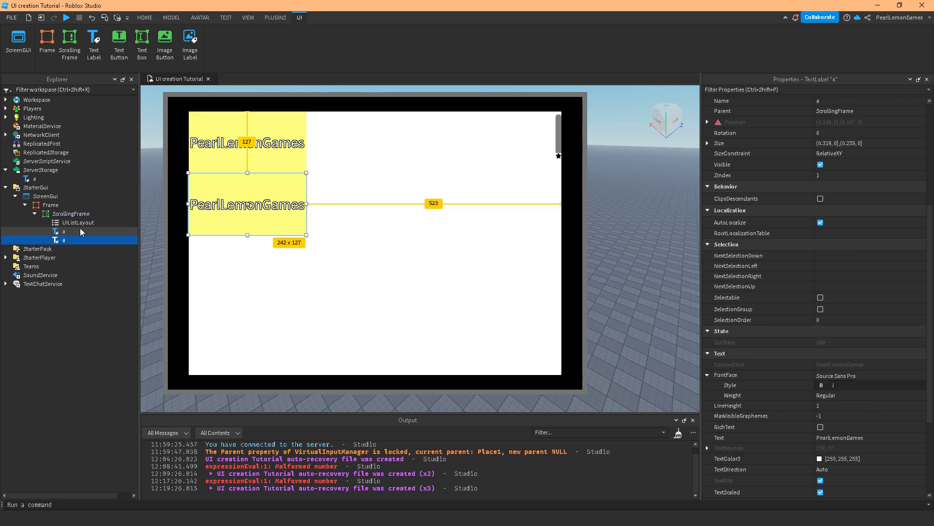
{"action": "key", "text": "ctrl+d"}
{"action": "key", "text": "ctrl+d"}
{"action": "key", "text": "ctrl+d"}
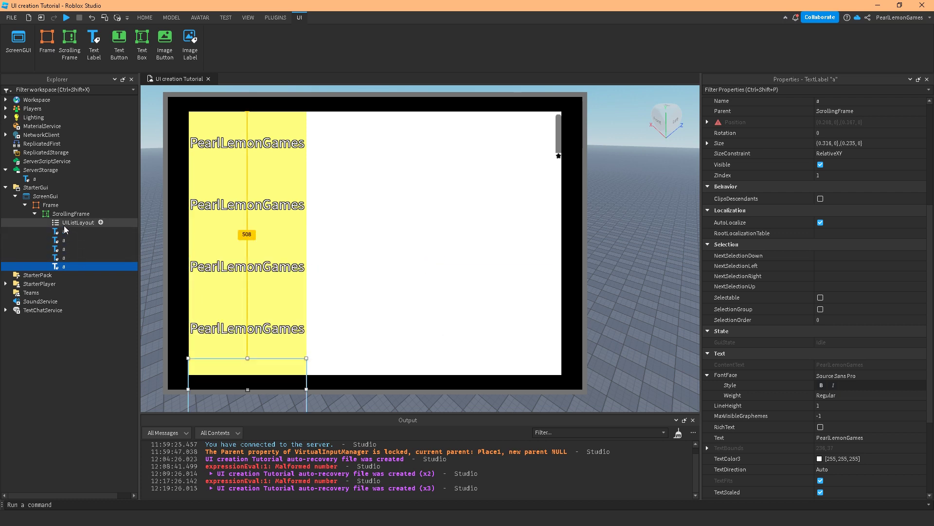
{"action": "scroll", "coordinate": [266, 256], "scroll_direction": "down", "scroll_amount": 5}
{"action": "scroll", "coordinate": [266, 256], "scroll_direction": "up", "scroll_amount": 5}
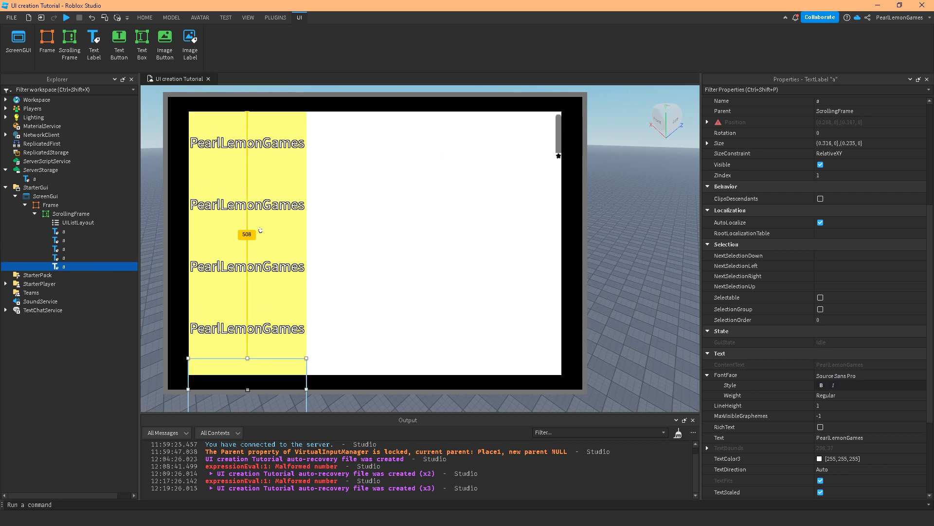
{"action": "scroll", "coordinate": [148, 214], "scroll_direction": "down", "scroll_amount": 3}
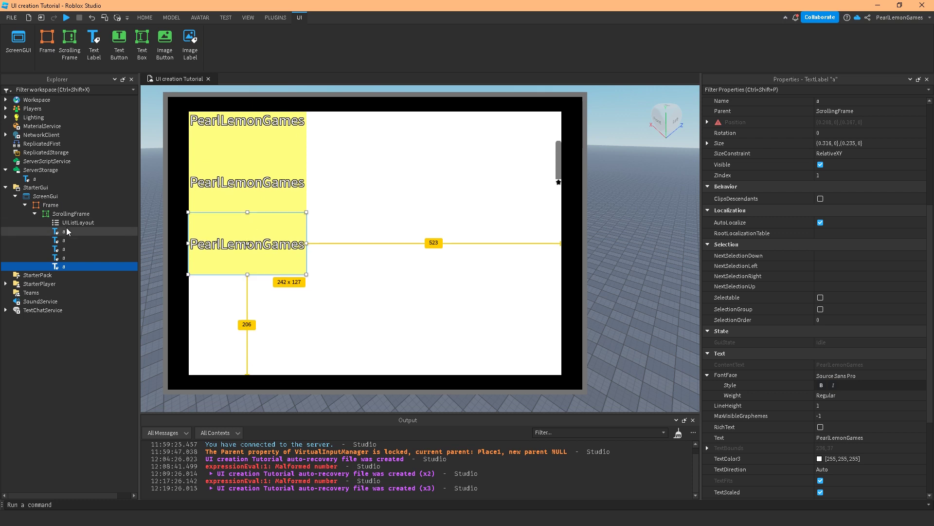
{"action": "key", "text": "ctrl+d"}
{"action": "key", "text": "ctrl+d"}
{"action": "key", "text": "ctrl+d"}
{"action": "key", "text": "ctrl+d"}
{"action": "key", "text": "ctrl+d"}
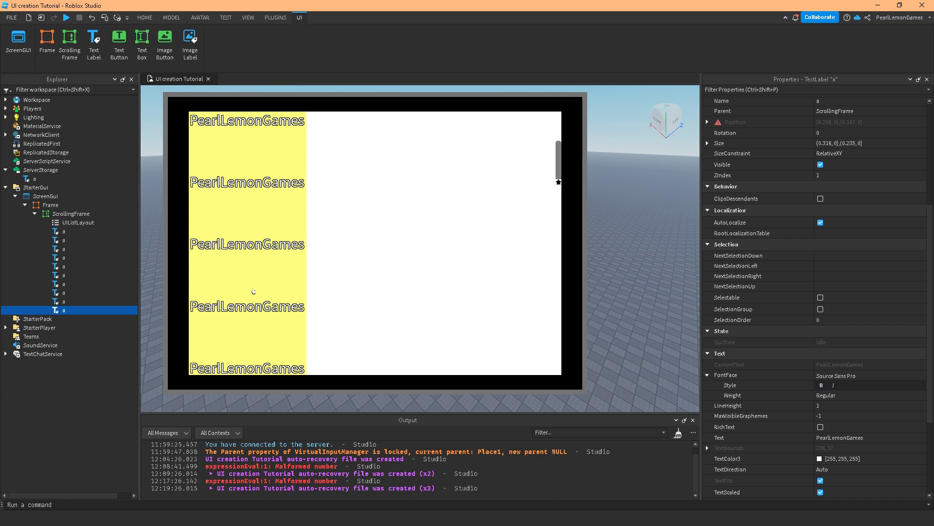
{"action": "scroll", "coordinate": [253, 292], "scroll_direction": "down", "scroll_amount": 6}
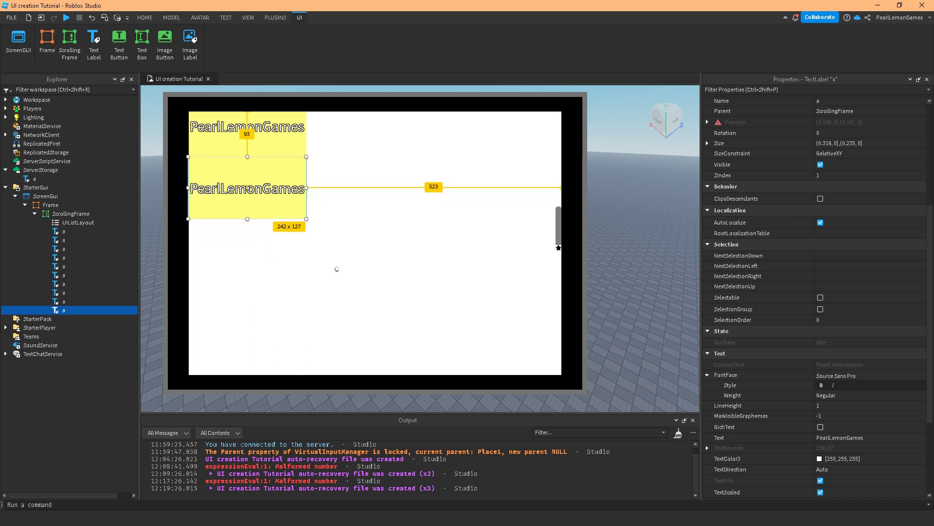
- Select the ScrollingFrame and scroll its label list back to the top
{"action": "left_click", "coordinate": [73, 225]}
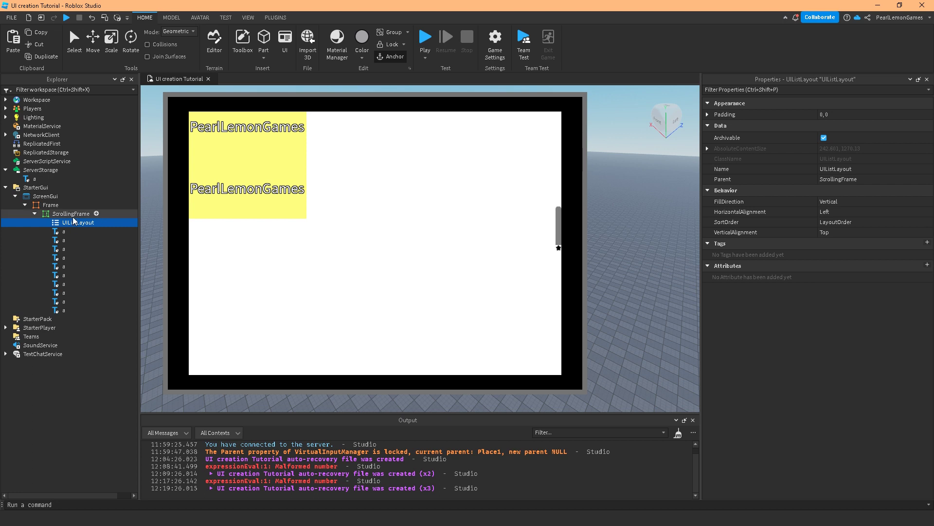
{"action": "left_click", "coordinate": [432, 219]}
{"action": "scroll", "coordinate": [432, 219], "scroll_direction": "up", "scroll_amount": 3}
{"action": "scroll", "coordinate": [432, 220], "scroll_direction": "up", "scroll_amount": 5}
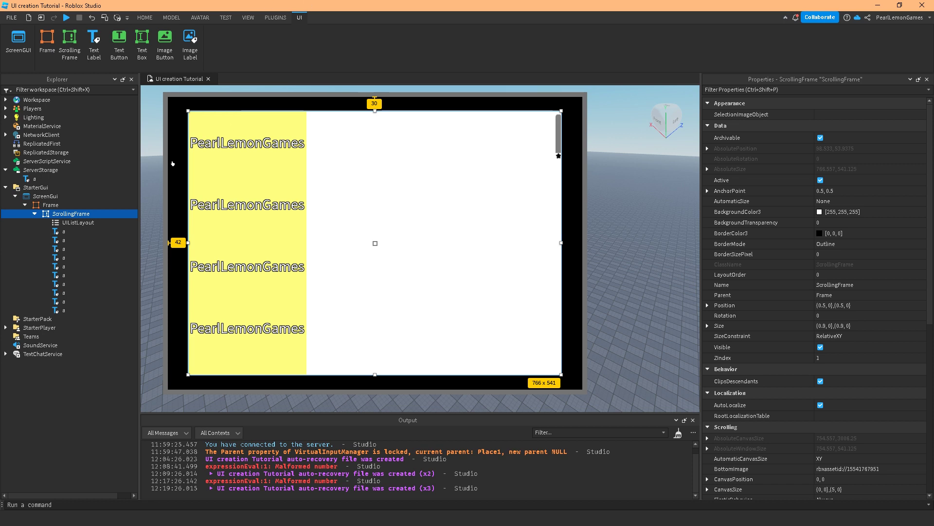
- Switch AutomaticCanvasSize to Y after briefly trying X, then inspect the first TextLabel 'a'
{"action": "scroll", "coordinate": [836, 324], "scroll_direction": "down", "scroll_amount": 2}
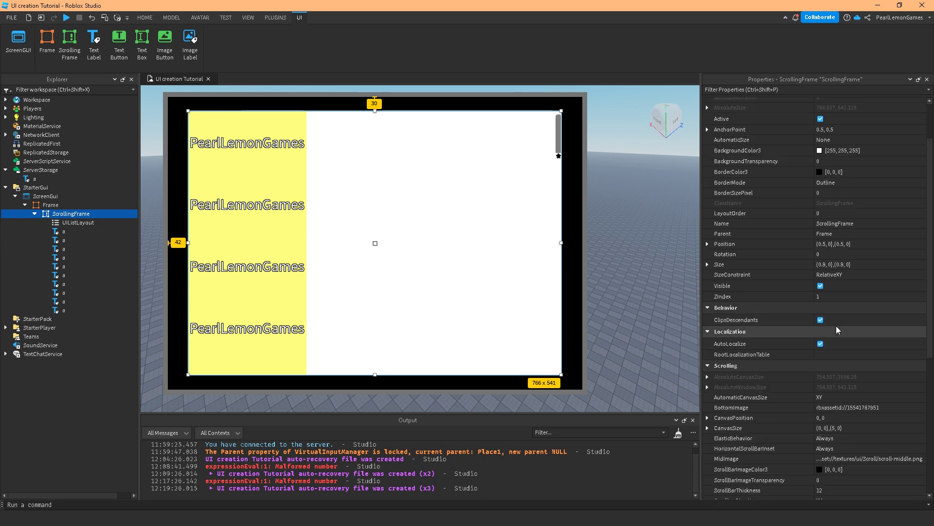
{"action": "left_click", "coordinate": [822, 396]}
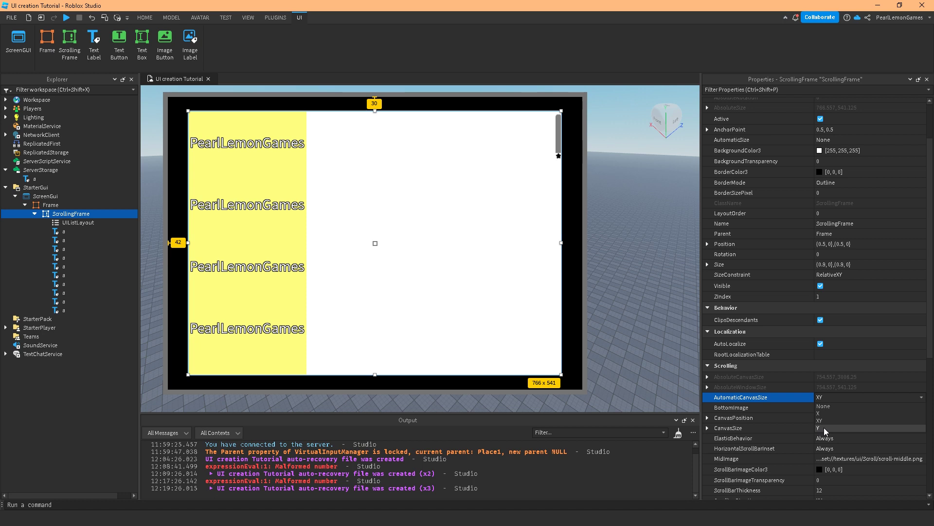
{"action": "left_click", "coordinate": [825, 428]}
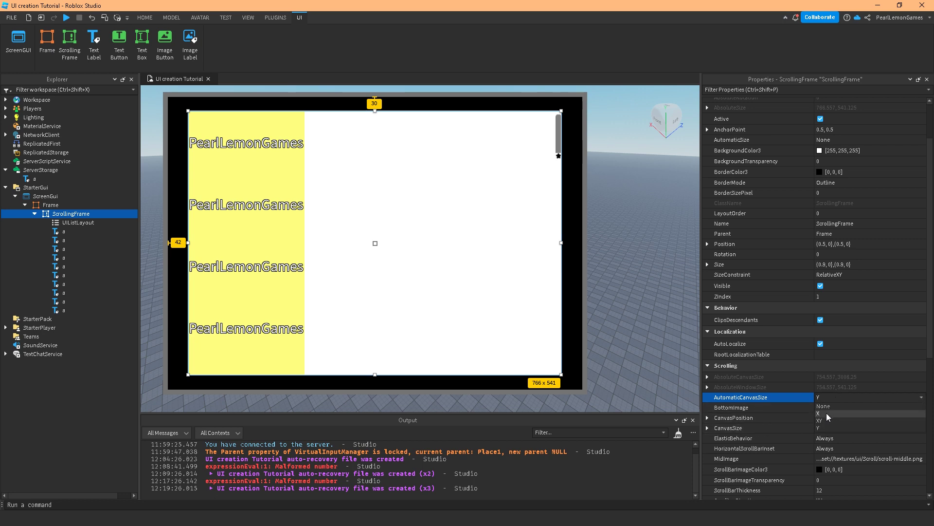
{"action": "left_click", "coordinate": [826, 413]}
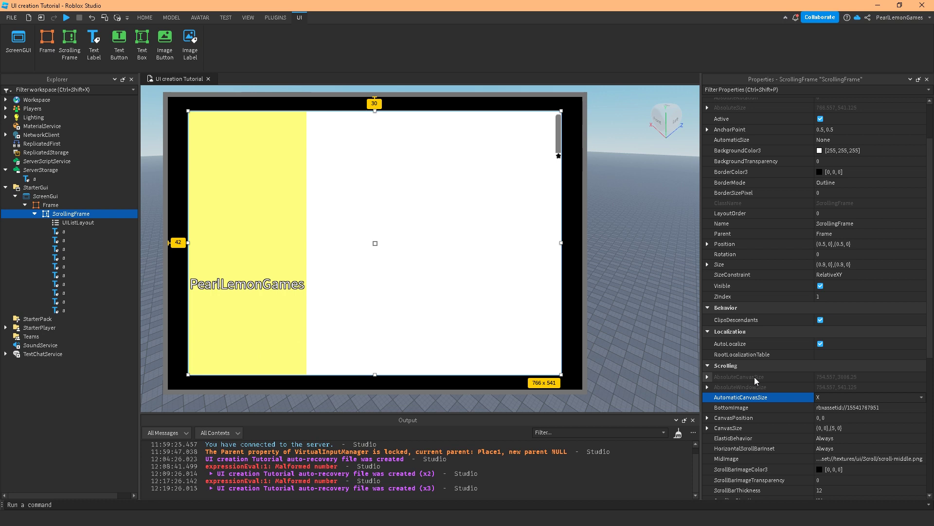
{"action": "left_click", "coordinate": [845, 397]}
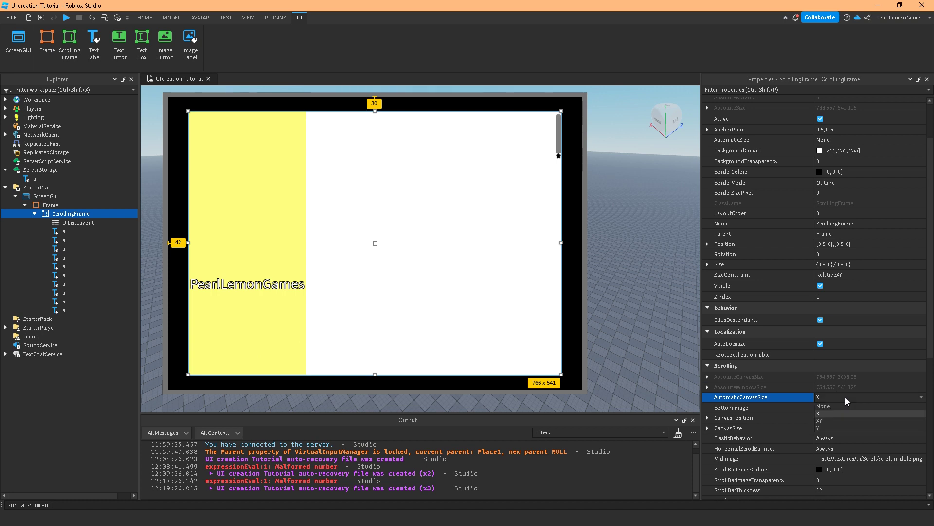
{"action": "left_click", "coordinate": [827, 427]}
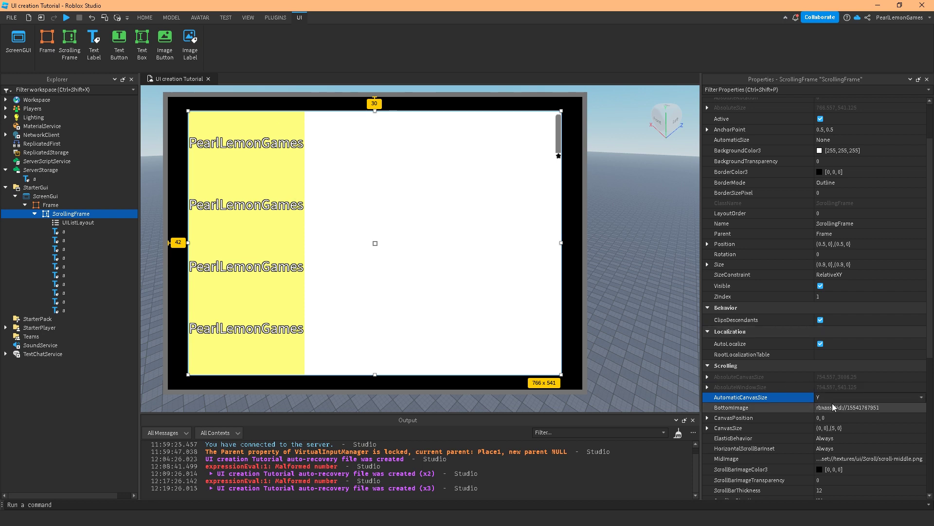
{"action": "left_click", "coordinate": [66, 231]}
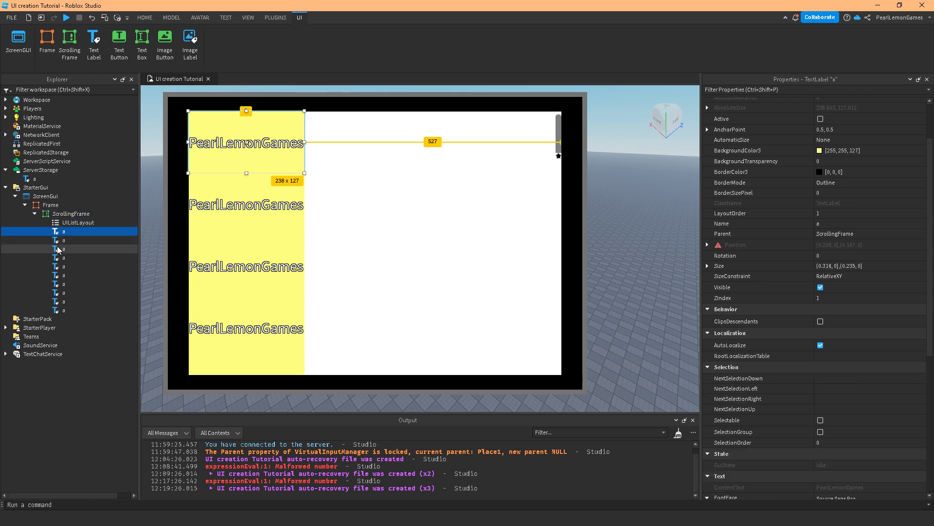
- Reselect the ScrollingFrame, set AutomaticCanvasSize to XY, and scroll the labels down and up
{"action": "left_click", "coordinate": [71, 214]}
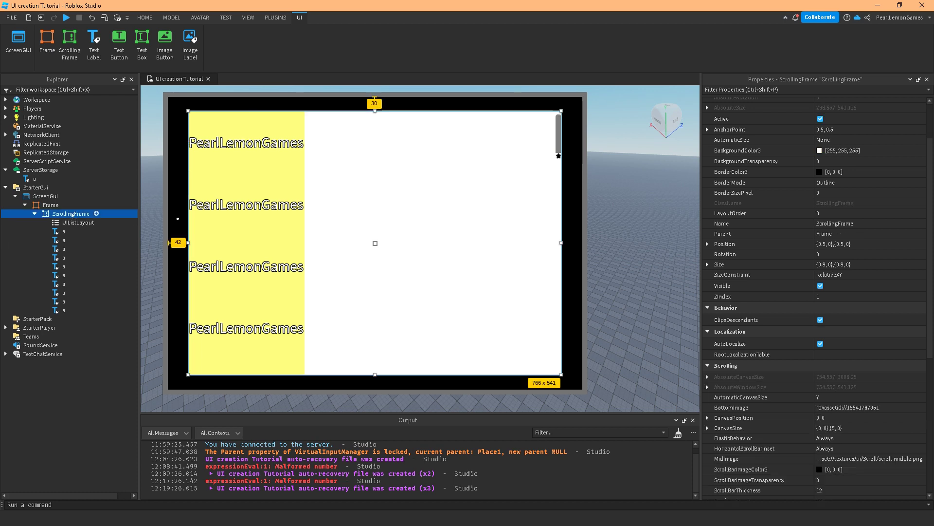
{"action": "left_click", "coordinate": [837, 396]}
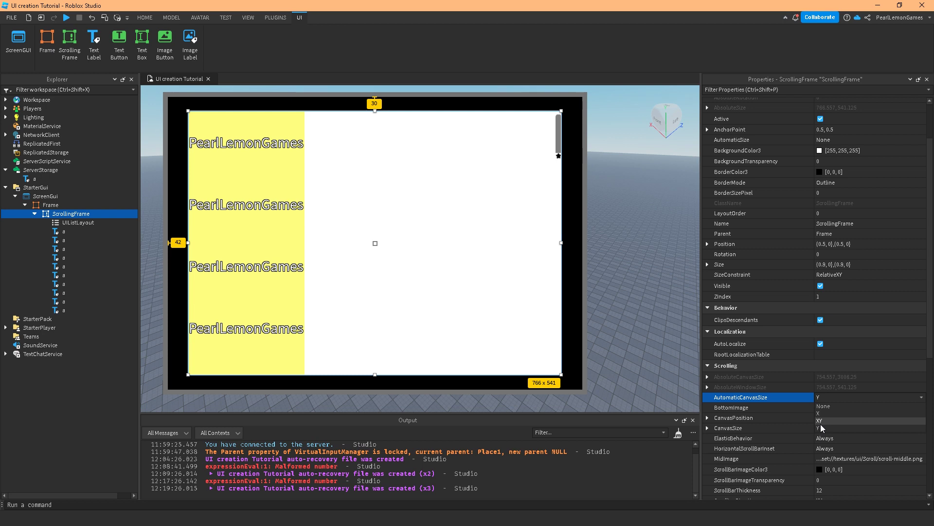
{"action": "left_click", "coordinate": [820, 421]}
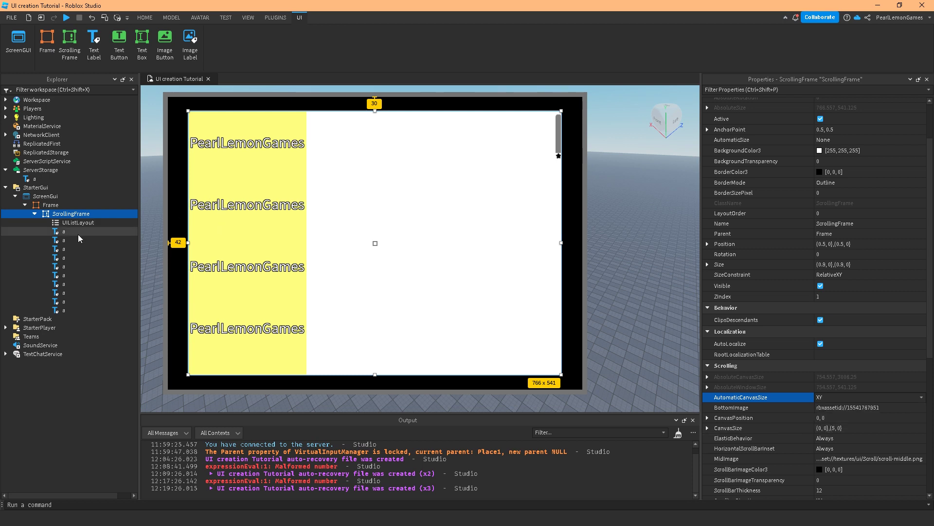
{"action": "scroll", "coordinate": [850, 399], "scroll_direction": "down", "scroll_amount": 2}
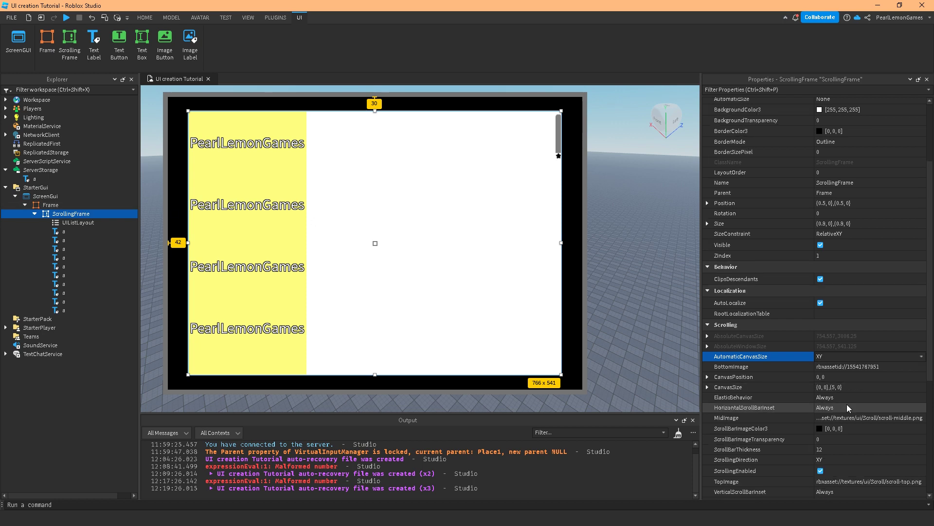
{"action": "scroll", "coordinate": [365, 294], "scroll_direction": "down", "scroll_amount": 5}
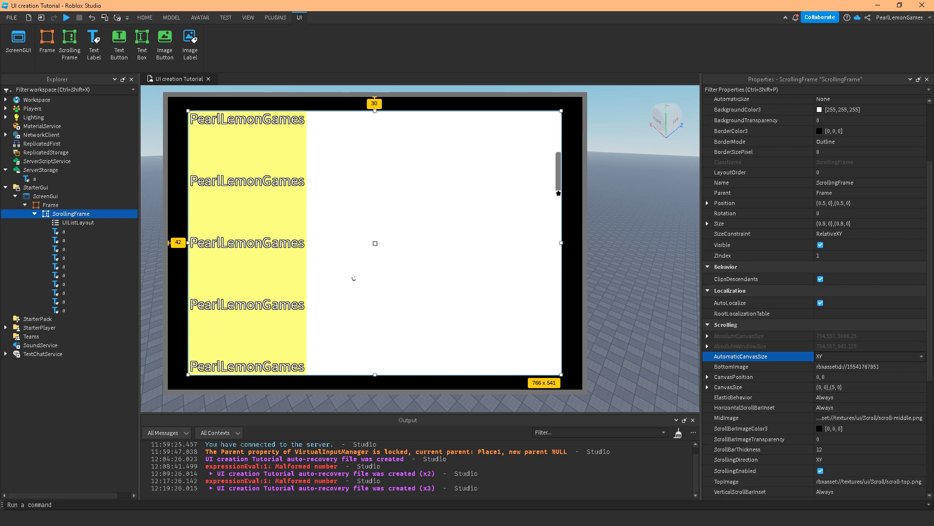
{"action": "scroll", "coordinate": [365, 294], "scroll_direction": "up", "scroll_amount": 5}
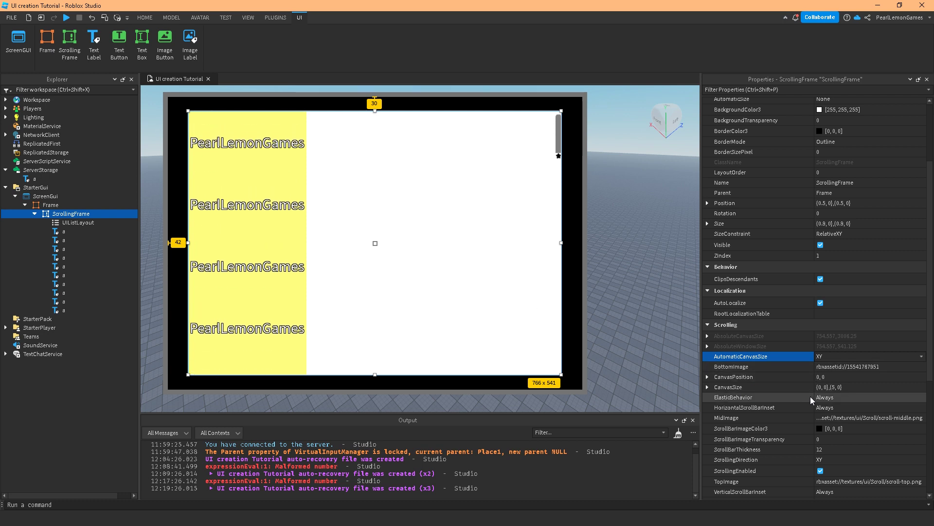
- Set AutomaticCanvasSize to None and CanvasSize to X Scale 5, Y Scale 10
{"action": "left_click", "coordinate": [710, 387]}
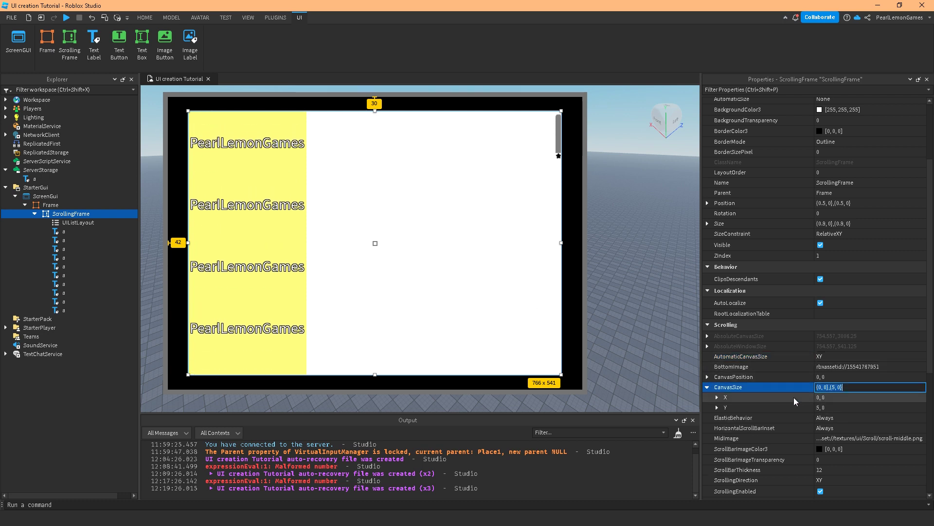
{"action": "left_click", "coordinate": [853, 357]}
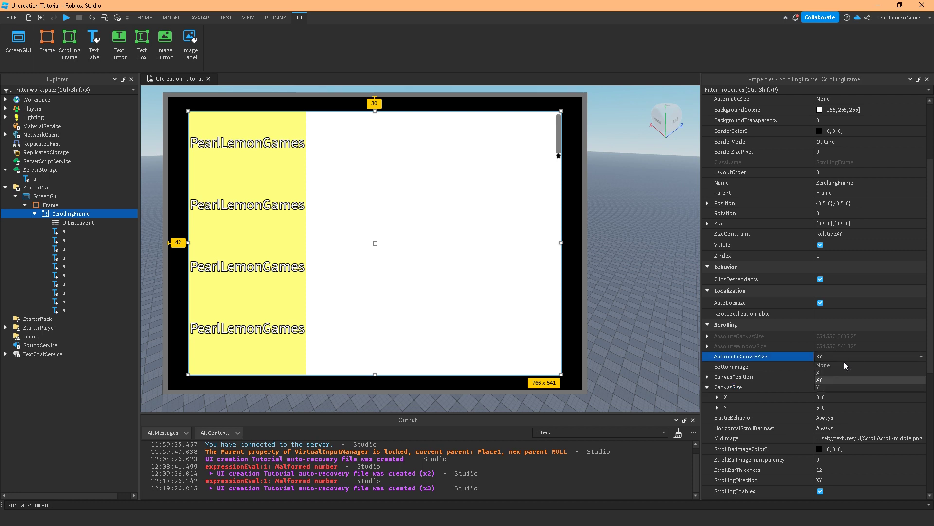
{"action": "left_click", "coordinate": [832, 365]}
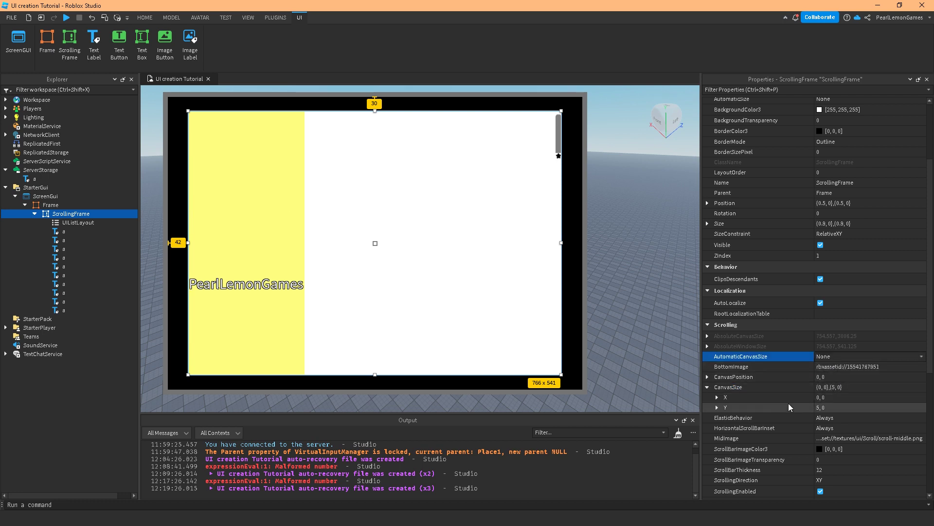
{"action": "left_click", "coordinate": [718, 409]}
{"action": "left_click", "coordinate": [827, 419]}
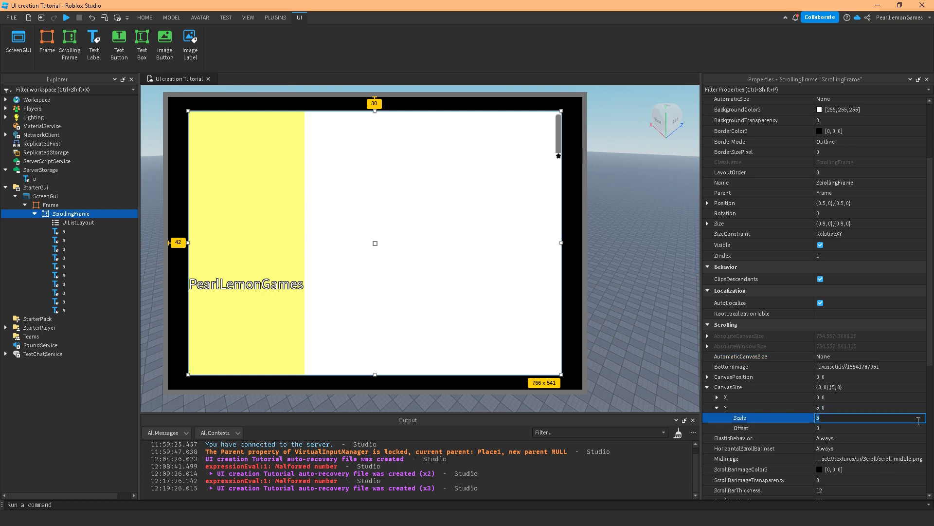
{"action": "type", "text": "10"}
{"action": "key", "text": "Return"}
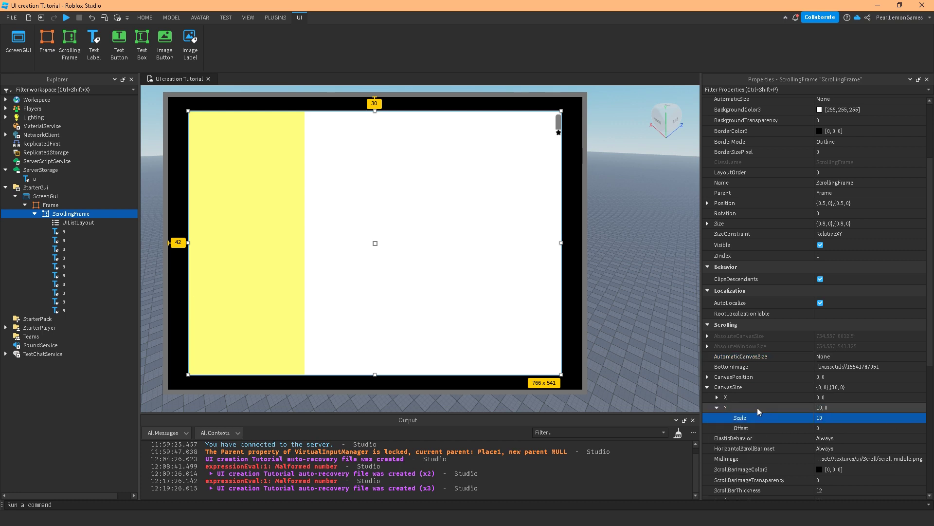
{"action": "left_click", "coordinate": [718, 398]}
{"action": "left_click", "coordinate": [846, 409]}
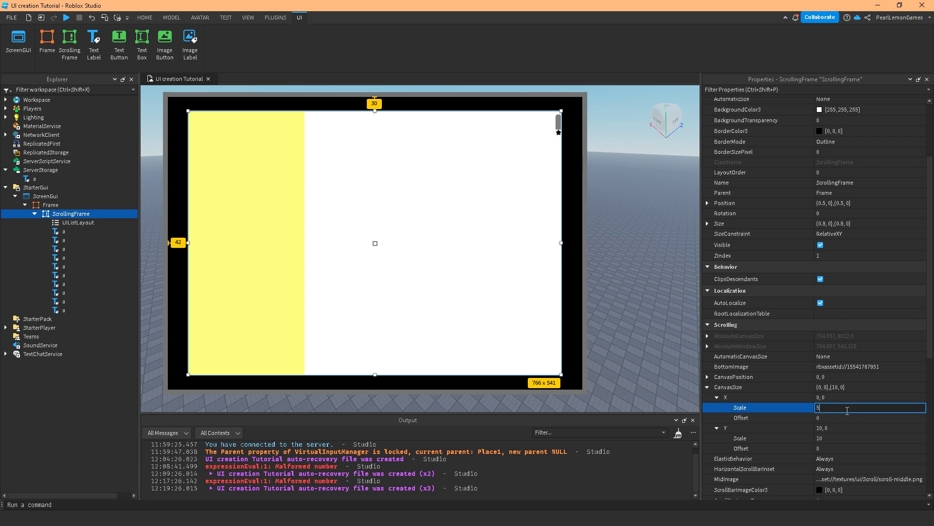
{"action": "type", "text": "5"}
{"action": "key", "text": "Return"}
- Test the scrolling, then set AutomaticCanvasSize back to XY
{"action": "scroll", "coordinate": [403, 252], "scroll_direction": "down", "scroll_amount": 10}
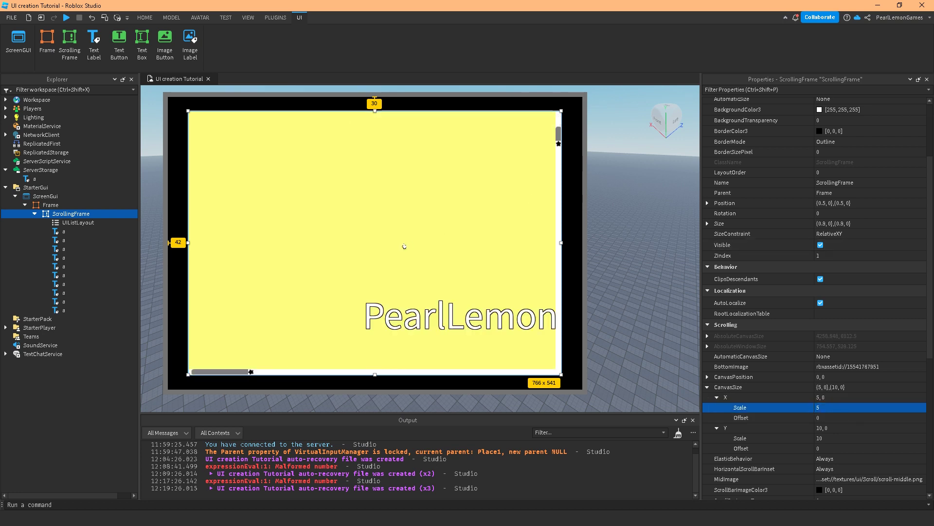
{"action": "scroll", "coordinate": [404, 252], "scroll_direction": "down", "scroll_amount": 10}
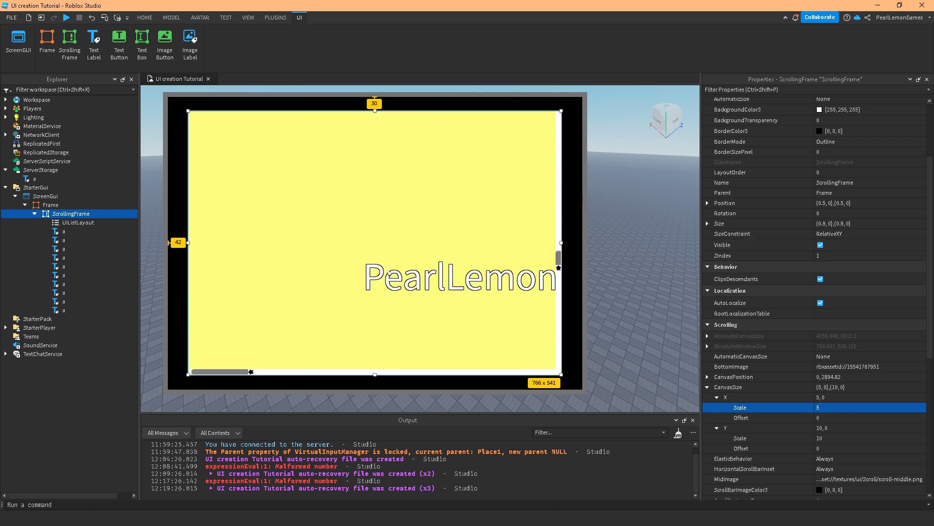
{"action": "left_click", "coordinate": [840, 358]}
{"action": "left_click", "coordinate": [840, 359]}
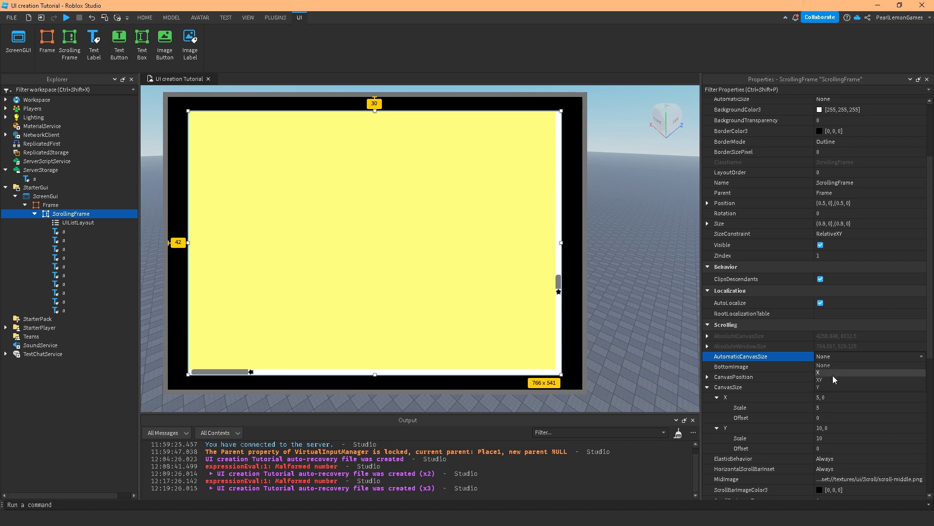
{"action": "left_click", "coordinate": [830, 379]}
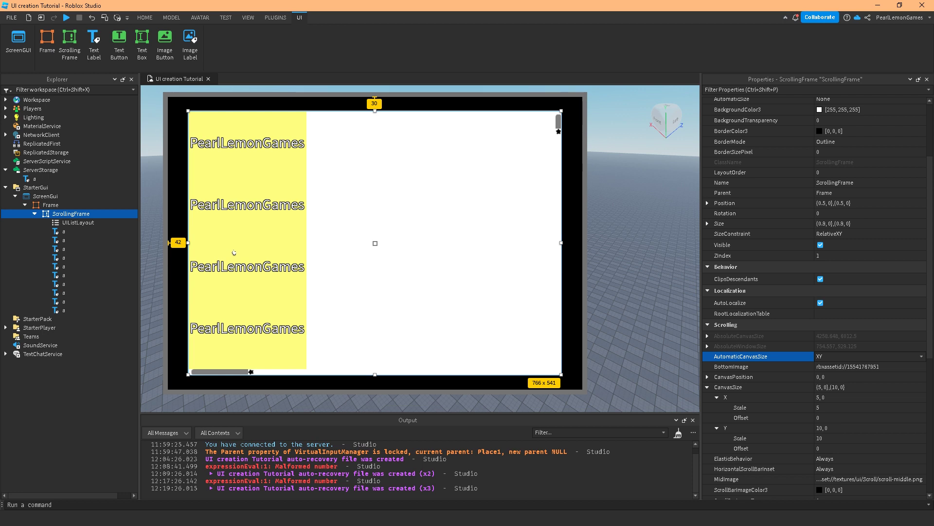
- Look through the BottomImage choices for the scroll bar, leaving the image unchanged
{"action": "left_click", "coordinate": [843, 366]}
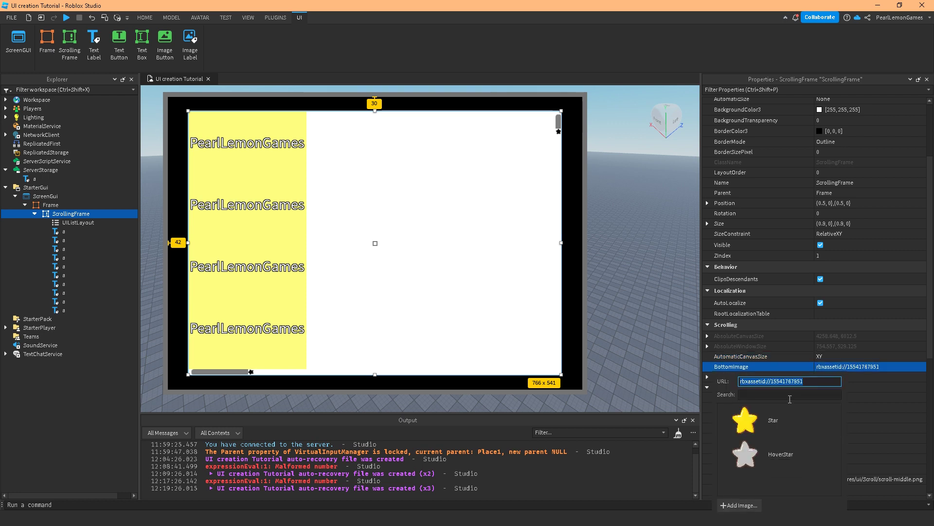
{"action": "left_click", "coordinate": [761, 425]}
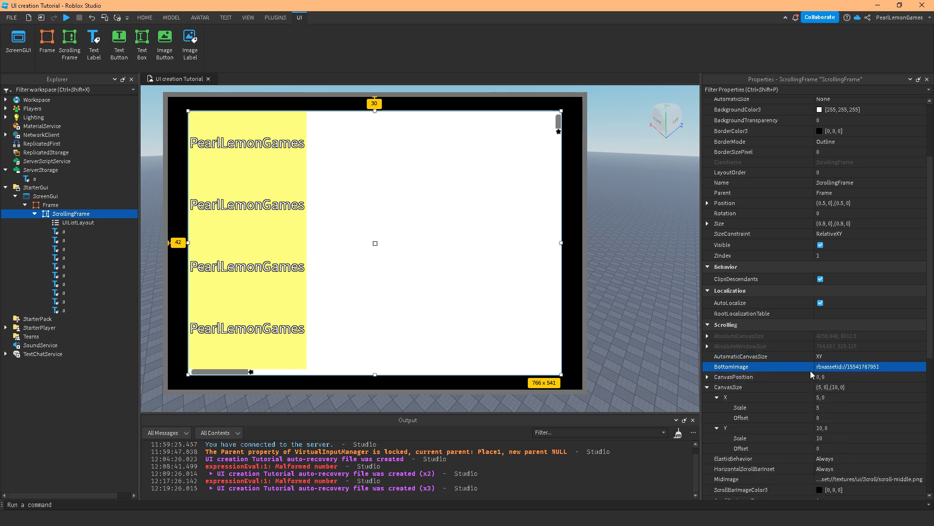
{"action": "left_click", "coordinate": [838, 366]}
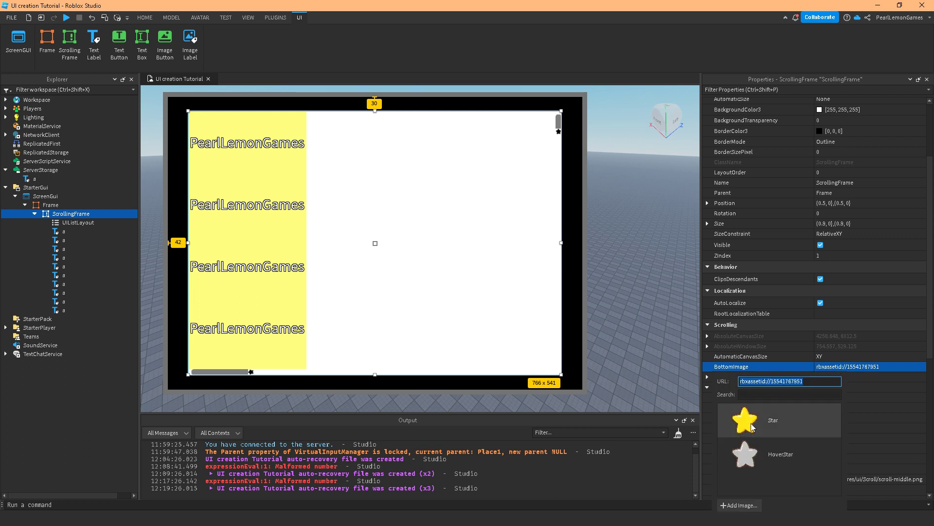
{"action": "left_click", "coordinate": [752, 425]}
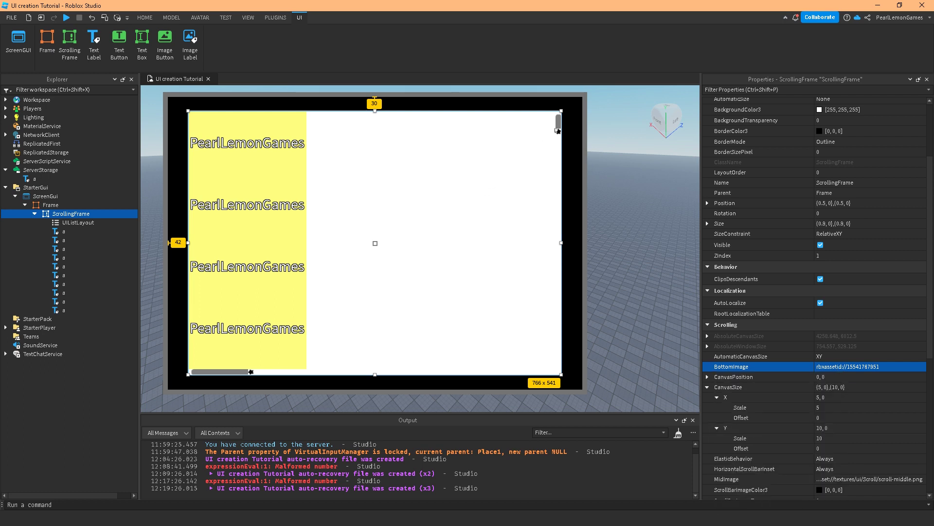
- Set ScrollBarImageColor3 to the pale yellow basic colour (255, 255, 127)
{"action": "scroll", "coordinate": [817, 460], "scroll_direction": "down", "scroll_amount": 2}
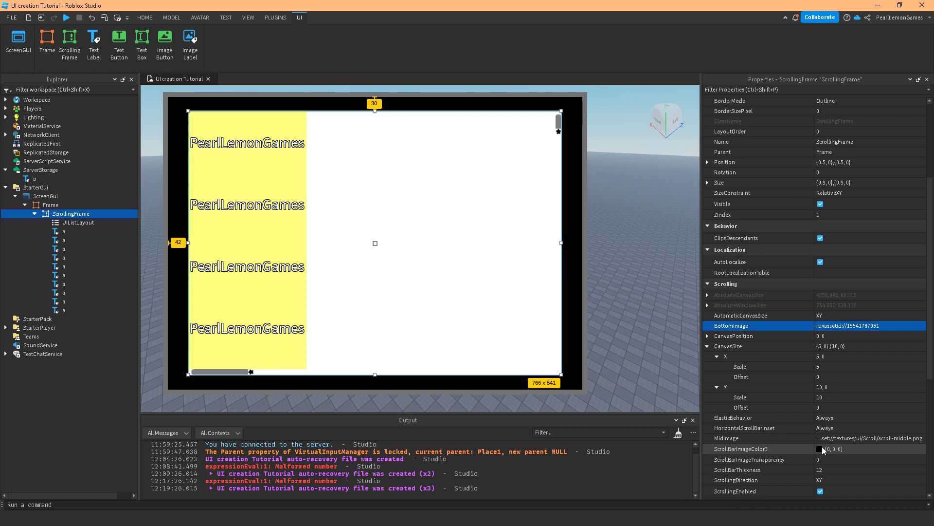
{"action": "left_click", "coordinate": [822, 445]}
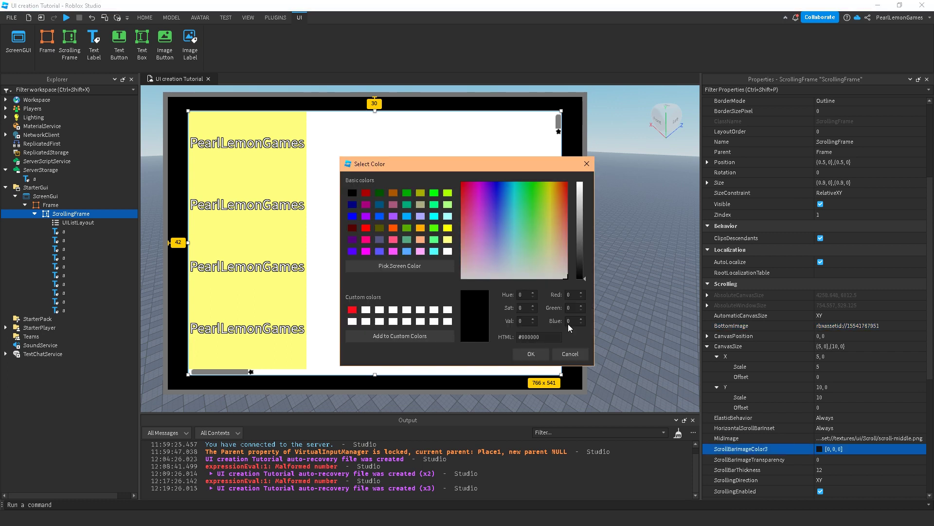
{"action": "left_click", "coordinate": [447, 239]}
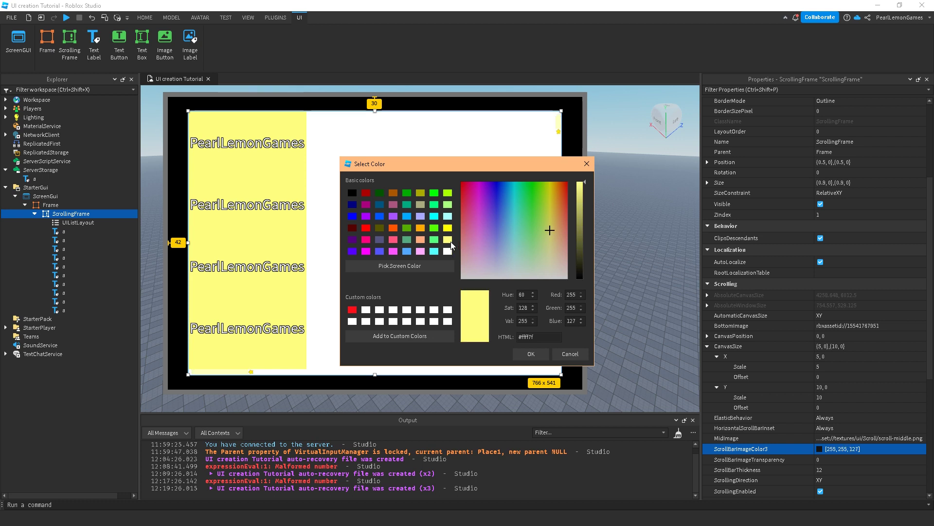
{"action": "left_click", "coordinate": [531, 354]}
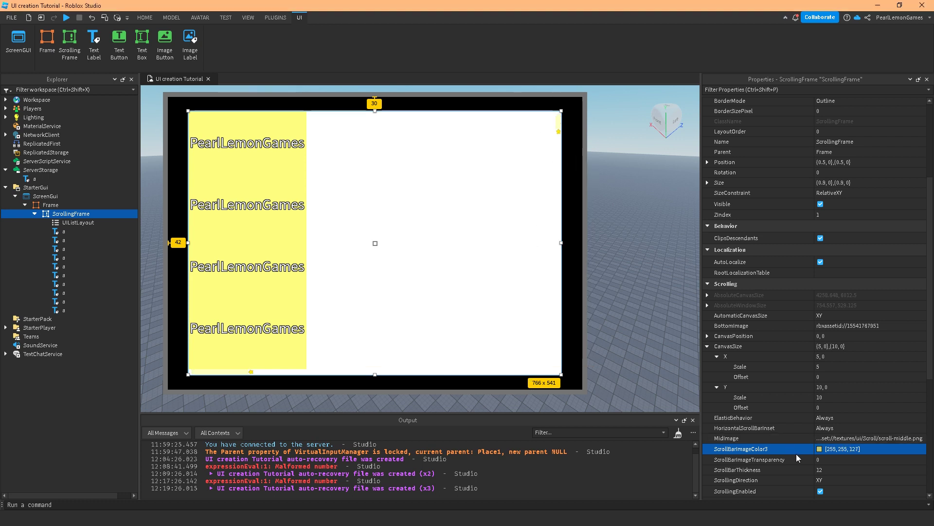
{"action": "left_click", "coordinate": [823, 460]}
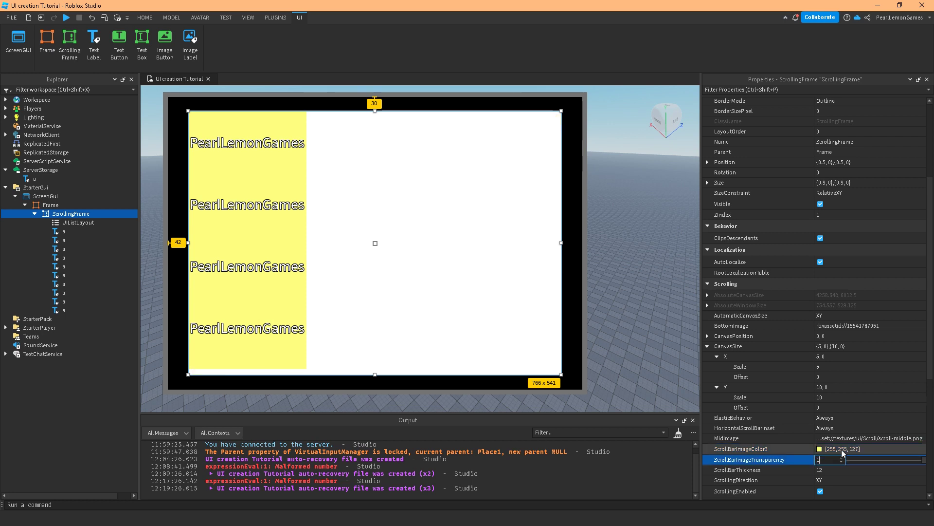
- Set ScrollBarImageTransparency to 0.5
{"action": "key", "text": "Return"}
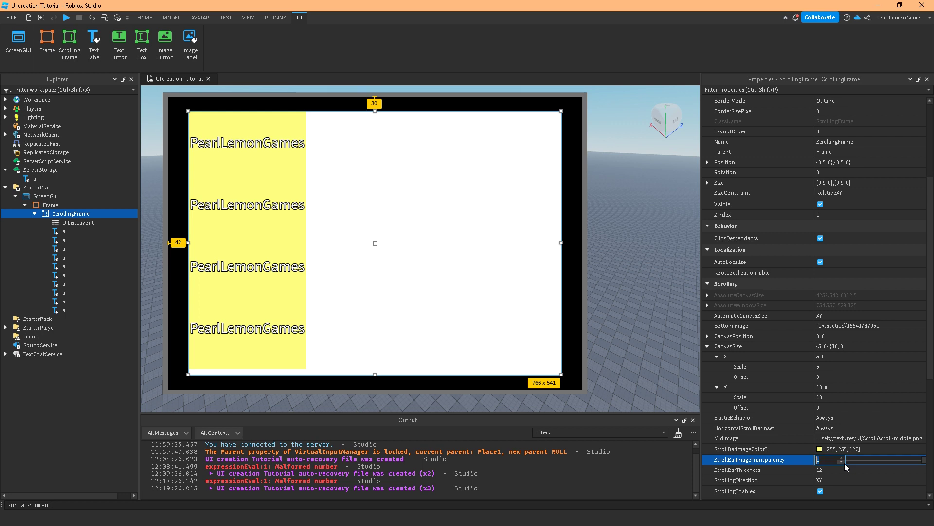
{"action": "type", "text": "0.5"}
{"action": "key", "text": "Return"}
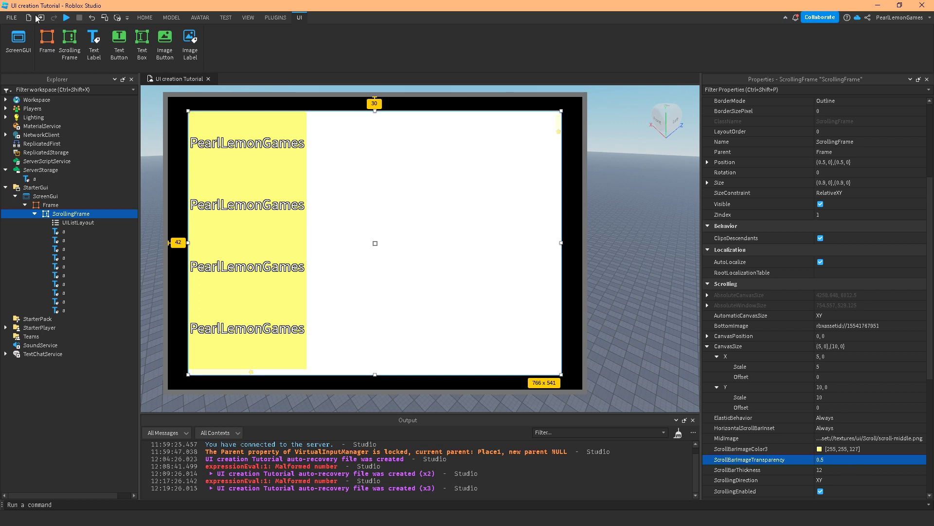
- Try a ScrollBarThickness of 100, then settle on 20
{"action": "scroll", "coordinate": [371, 150], "scroll_direction": "down", "scroll_amount": 3}
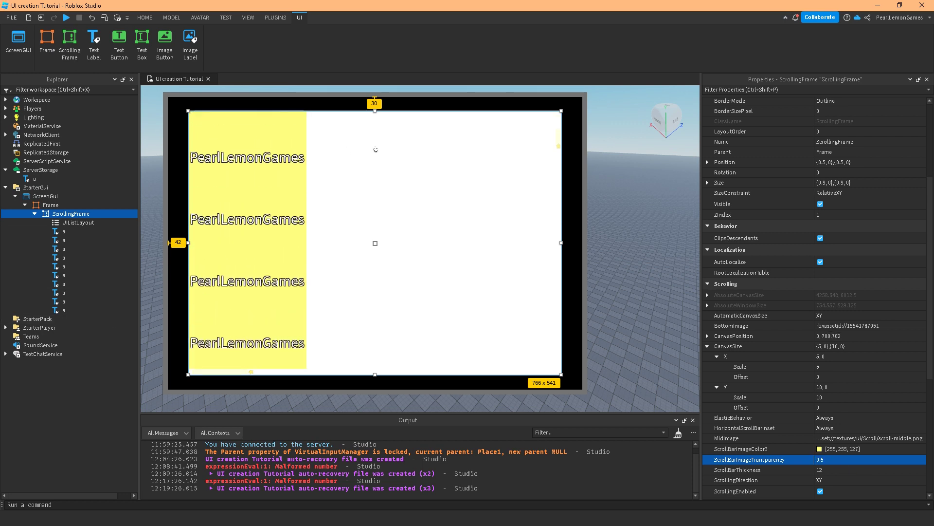
{"action": "left_click", "coordinate": [869, 470]}
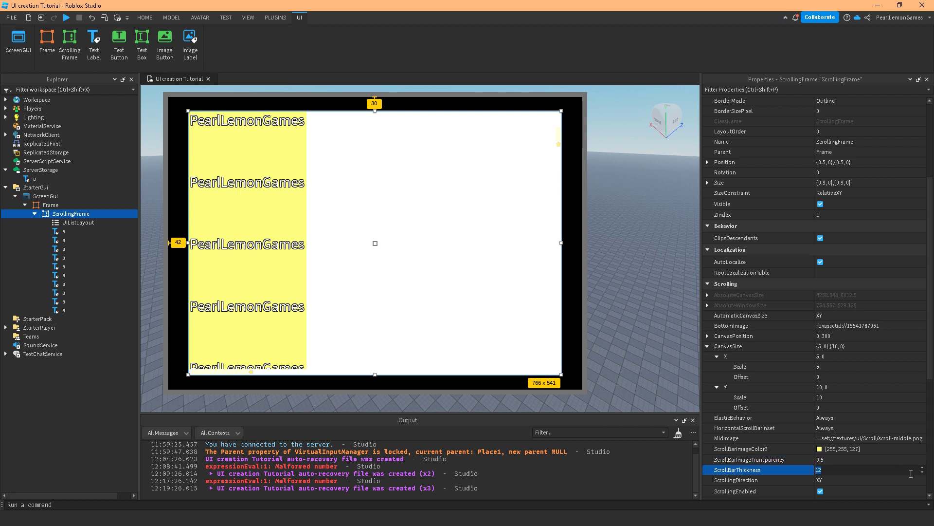
{"action": "type", "text": "100"}
{"action": "key", "text": "Return"}
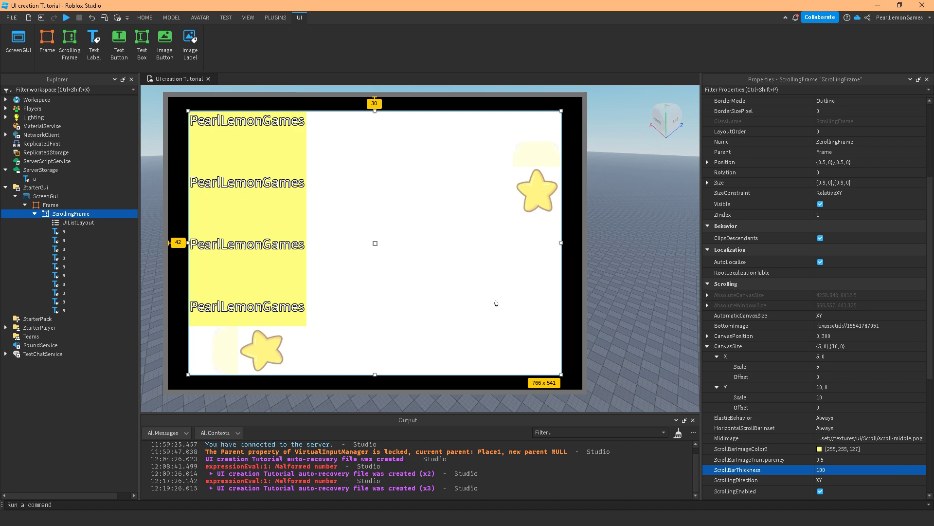
{"action": "scroll", "coordinate": [385, 255], "scroll_direction": "down", "scroll_amount": 2}
{"action": "scroll", "coordinate": [385, 255], "scroll_direction": "up", "scroll_amount": 3}
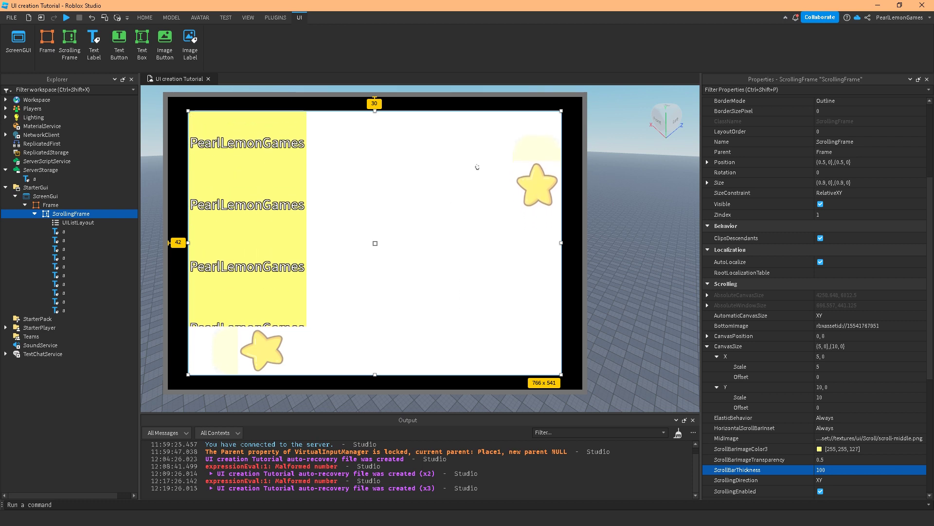
{"action": "scroll", "coordinate": [480, 172], "scroll_direction": "up", "scroll_amount": 2}
{"action": "scroll", "coordinate": [480, 171], "scroll_direction": "down", "scroll_amount": 3}
{"action": "left_click", "coordinate": [832, 469]}
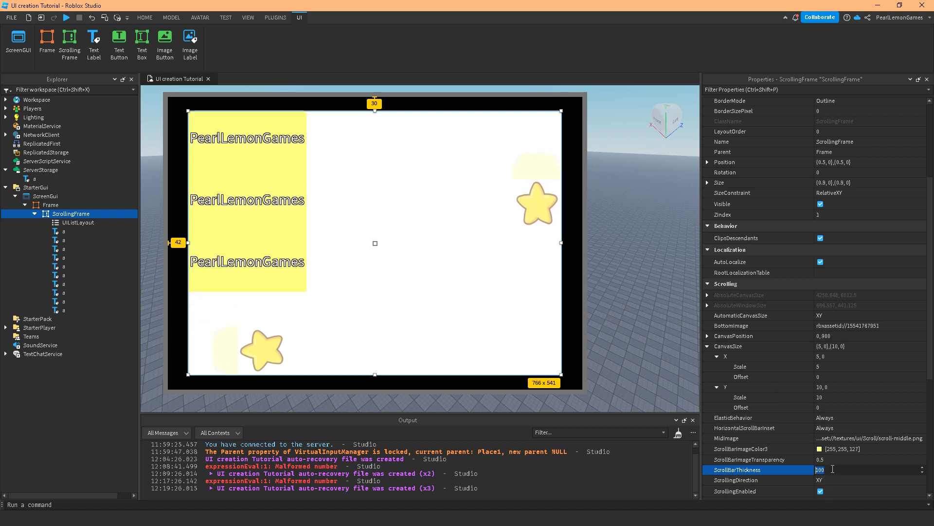
{"action": "type", "text": "20"}
{"action": "key", "text": "Return"}
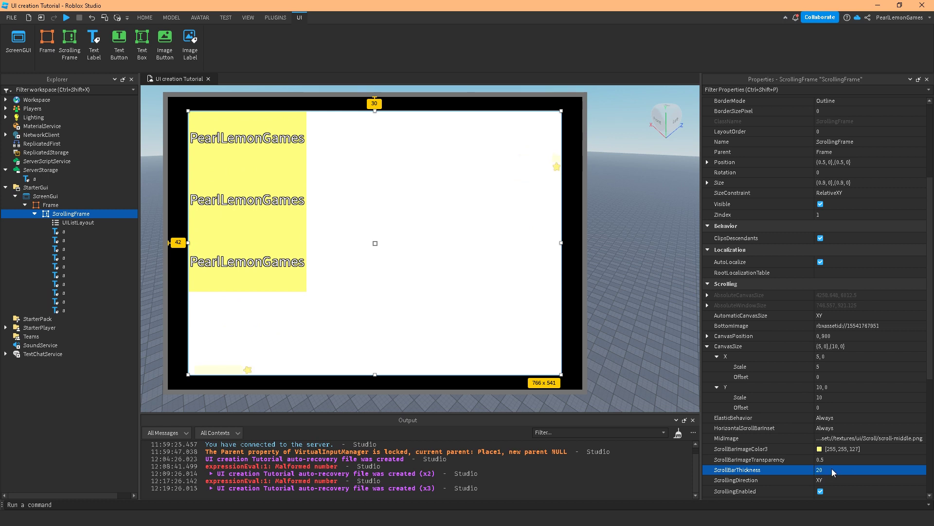
{"action": "scroll", "coordinate": [831, 468], "scroll_direction": "down", "scroll_amount": 2}
- Set the CanvasSize X Scale to 0
{"action": "left_click", "coordinate": [832, 439]}
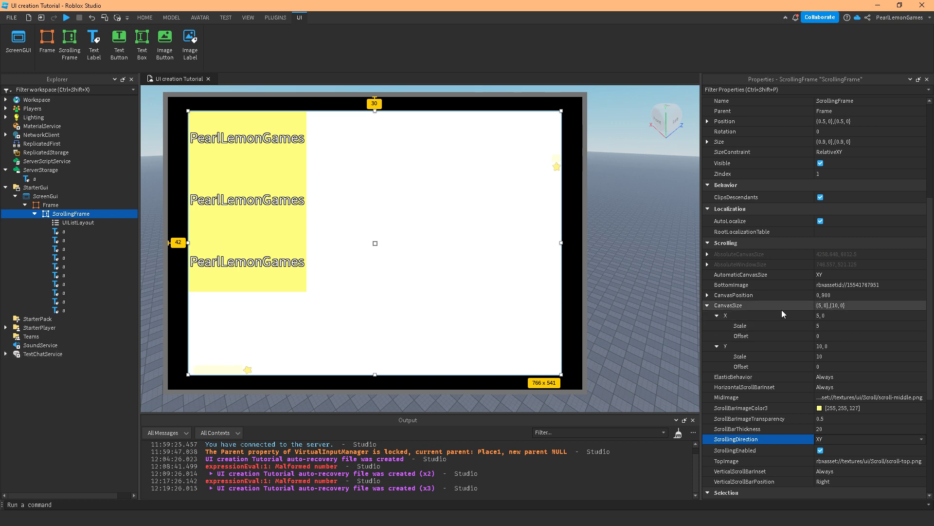
{"action": "left_click", "coordinate": [834, 327]}
{"action": "type", "text": "0"}
{"action": "key", "text": "Return"}
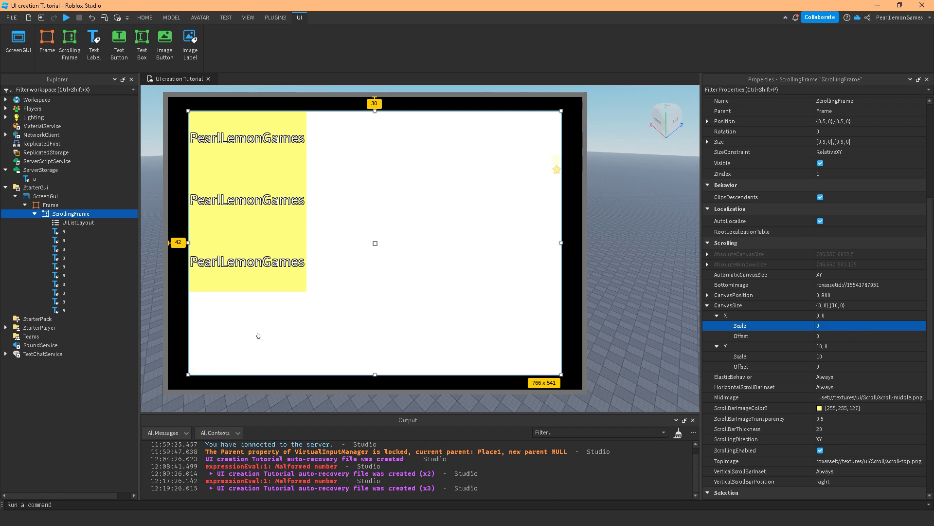
- Set ScrollingDirection to Y and restore the CanvasSize X Scale to 5
{"action": "left_click", "coordinate": [822, 439]}
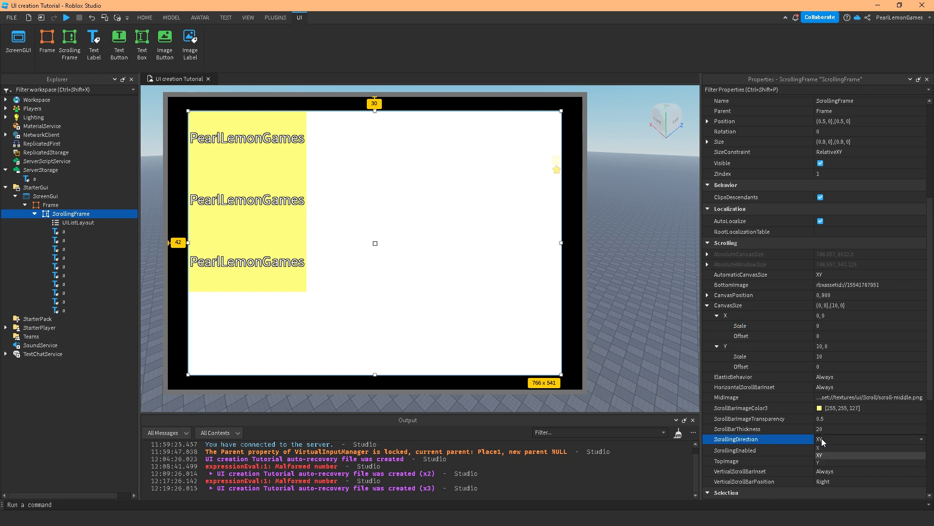
{"action": "left_click", "coordinate": [825, 463]}
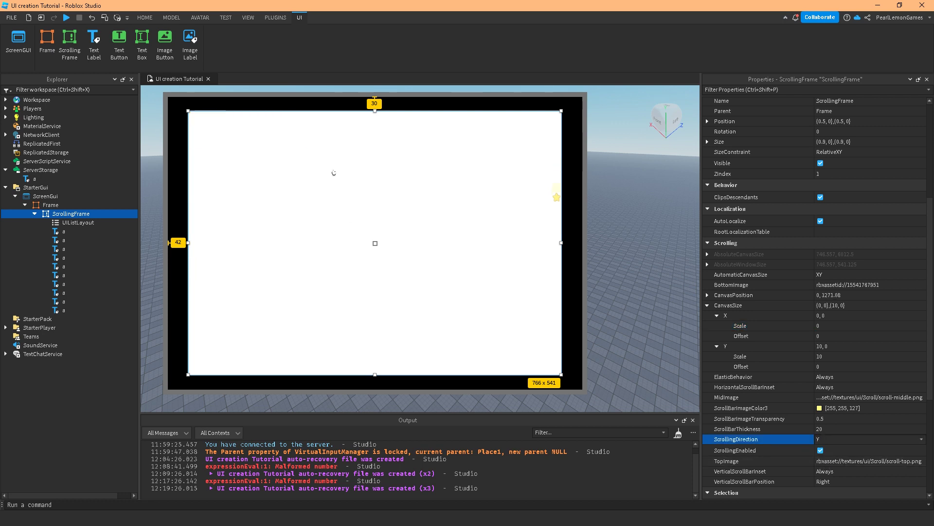
{"action": "left_click", "coordinate": [858, 328]}
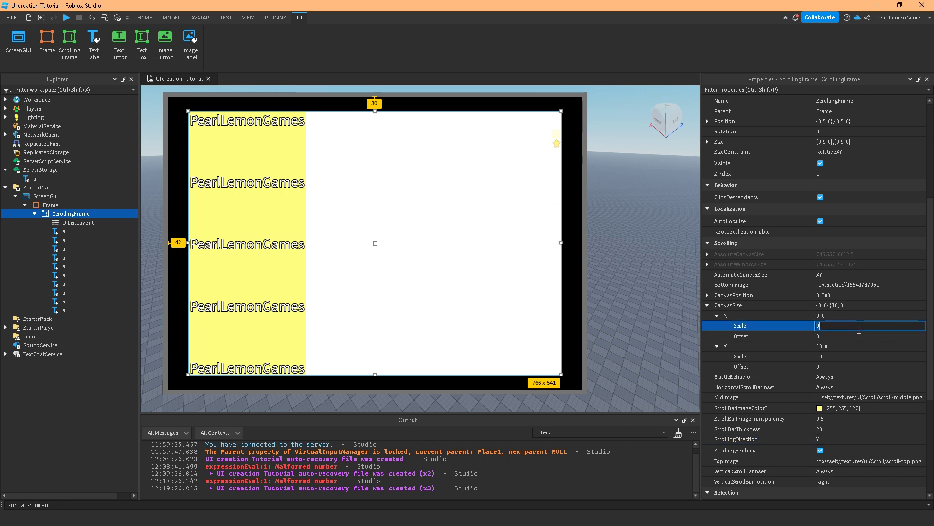
{"action": "type", "text": "5"}
{"action": "key", "text": "Return"}
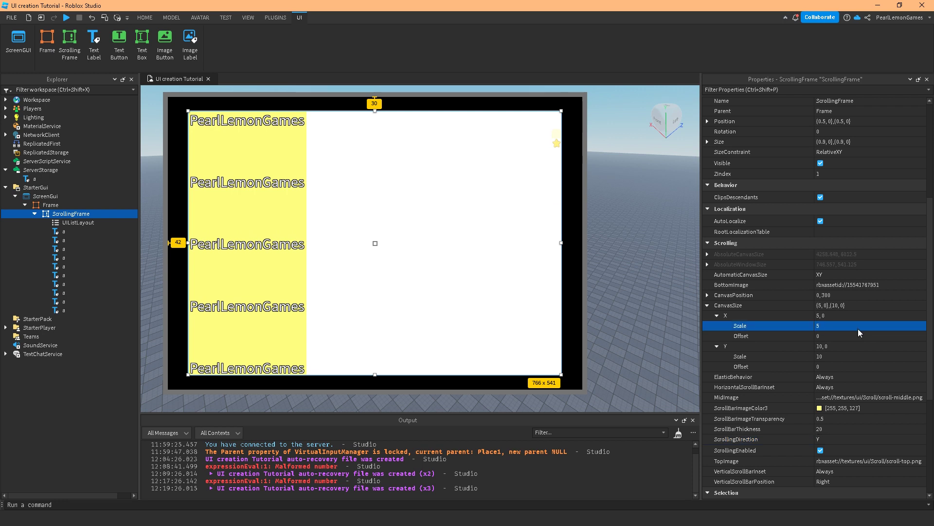
{"action": "scroll", "coordinate": [432, 307], "scroll_direction": "down", "scroll_amount": 5}
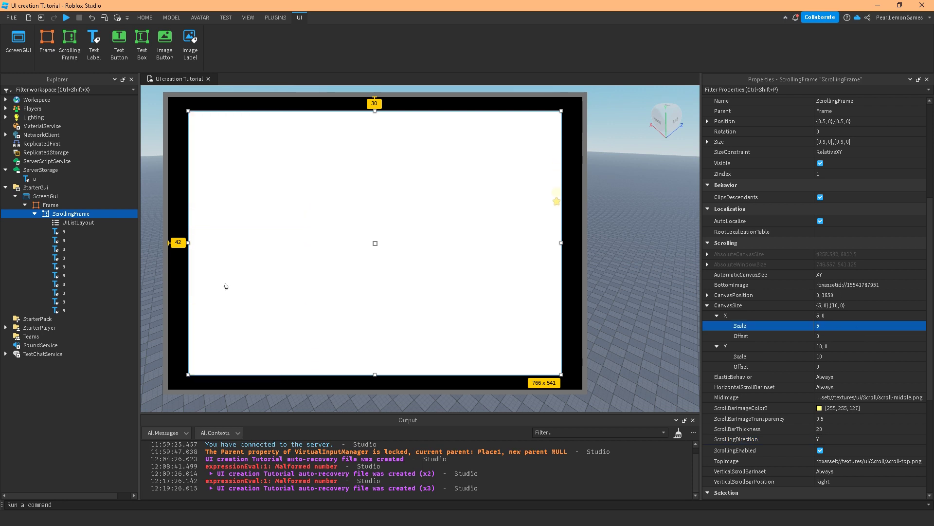
{"action": "scroll", "coordinate": [225, 286], "scroll_direction": "up", "scroll_amount": 4}
{"action": "scroll", "coordinate": [226, 287], "scroll_direction": "up", "scroll_amount": 1}
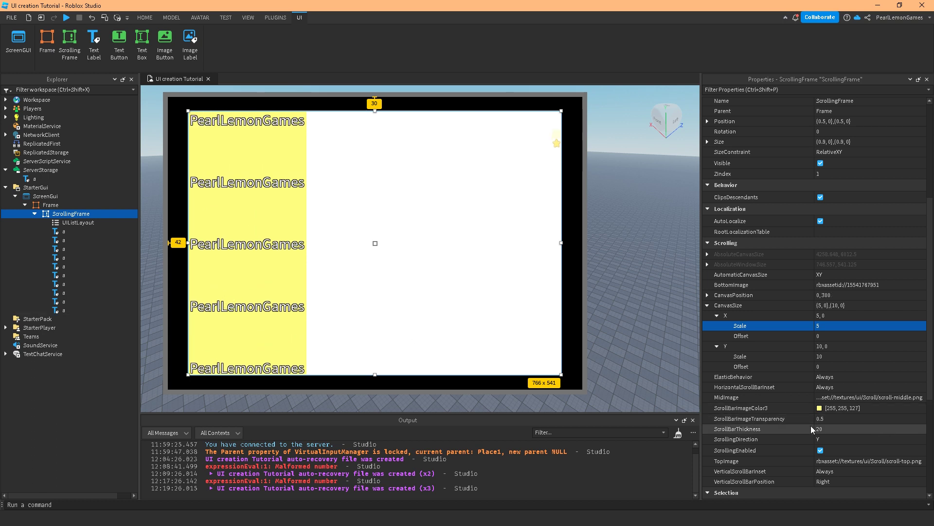
{"action": "scroll", "coordinate": [795, 426], "scroll_direction": "down", "scroll_amount": 1}
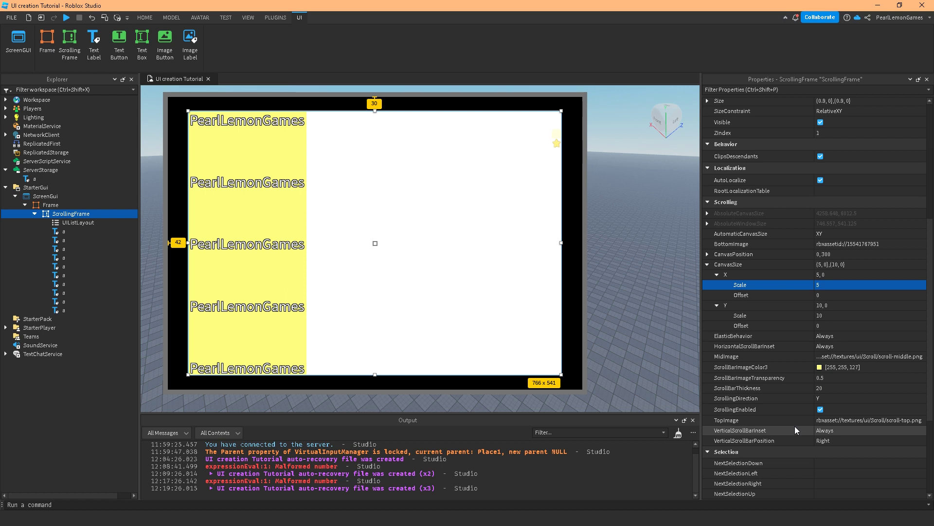
- Change ScrollingDirection to XY, then to X only
{"action": "left_click", "coordinate": [843, 398]}
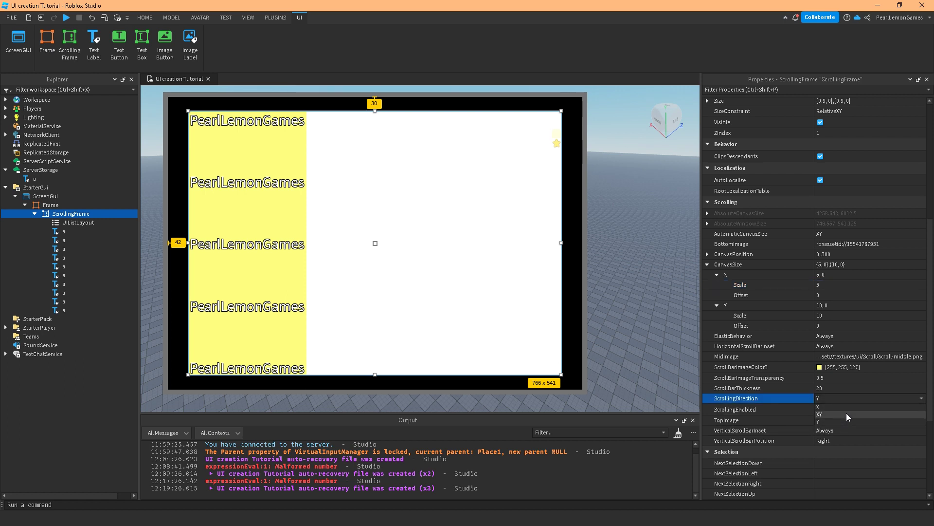
{"action": "left_click", "coordinate": [846, 412]}
{"action": "left_click", "coordinate": [823, 407]}
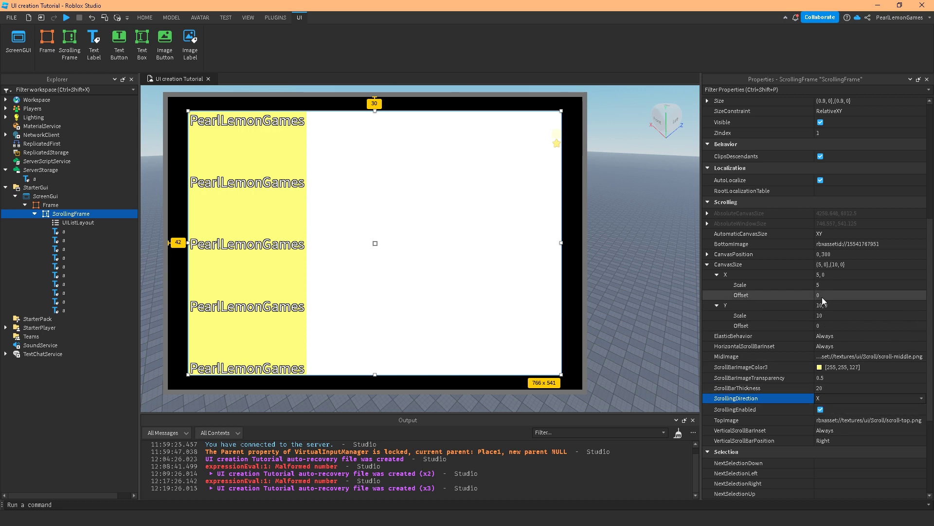
- Check the CanvasSize Y Scale and set TopImage to the Star image
{"action": "left_click", "coordinate": [822, 316]}
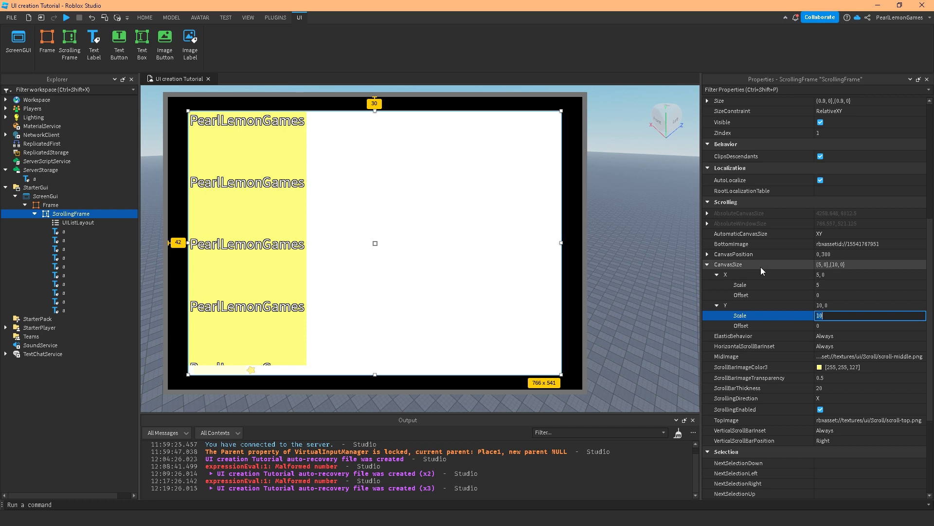
{"action": "scroll", "coordinate": [319, 243], "scroll_direction": "down", "scroll_amount": 3}
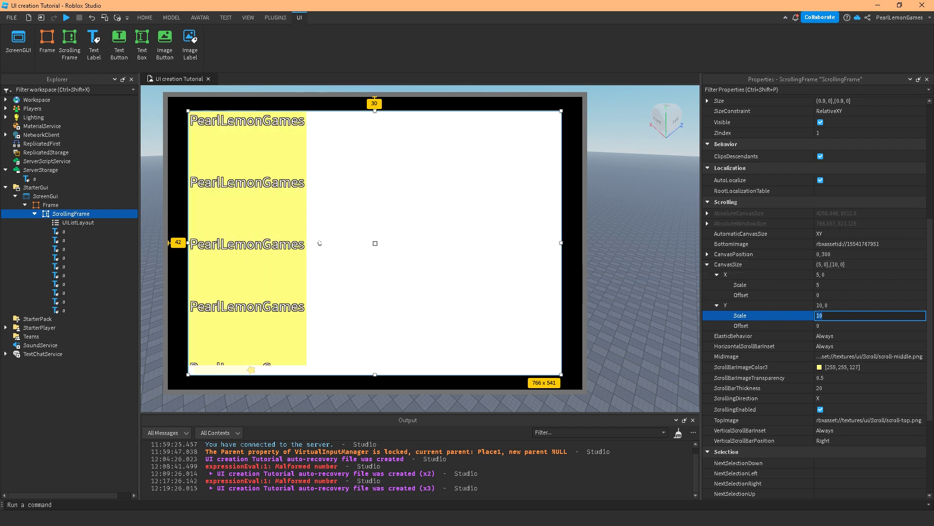
{"action": "scroll", "coordinate": [465, 262], "scroll_direction": "down", "scroll_amount": 3}
{"action": "scroll", "coordinate": [340, 266], "scroll_direction": "up", "scroll_amount": 5}
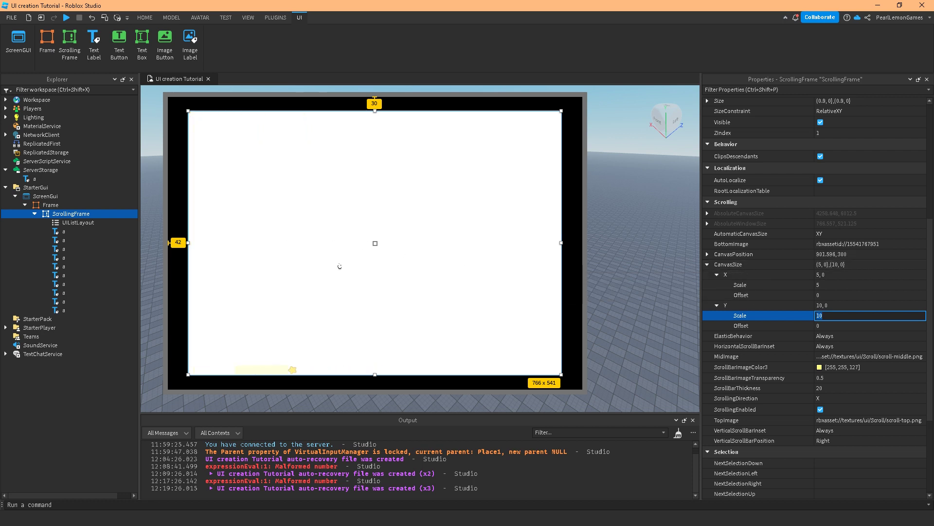
{"action": "left_click", "coordinate": [829, 315]}
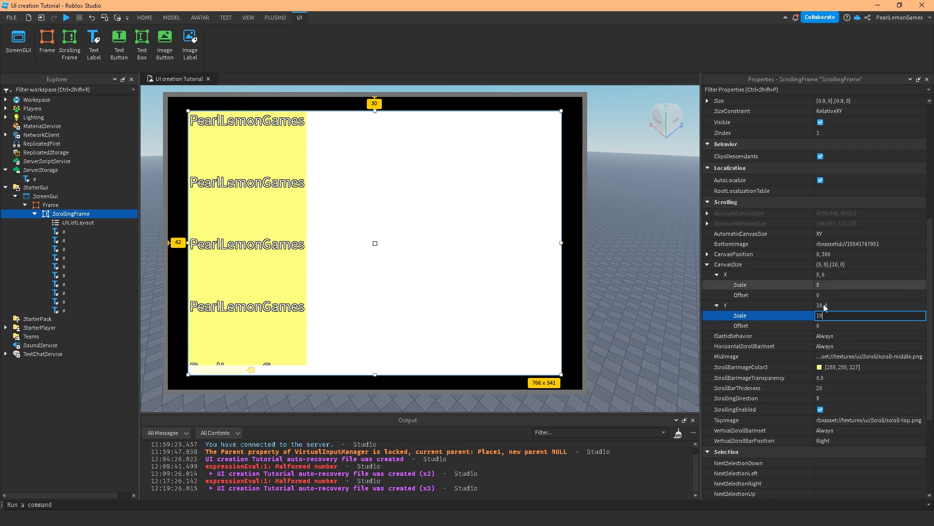
{"action": "left_click", "coordinate": [843, 421]}
{"action": "left_click", "coordinate": [779, 323]}
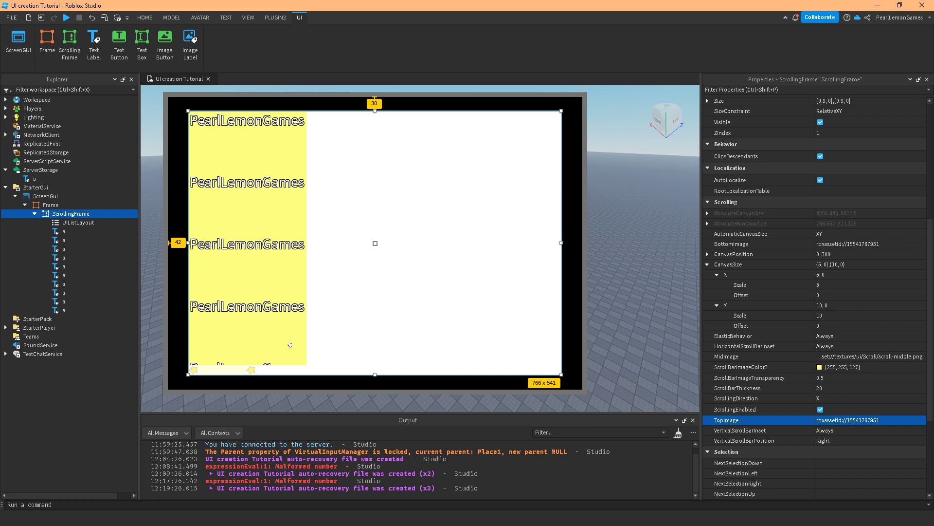
- Set VerticalScrollBarInset to None
{"action": "scroll", "coordinate": [265, 360], "scroll_direction": "down", "scroll_amount": 3}
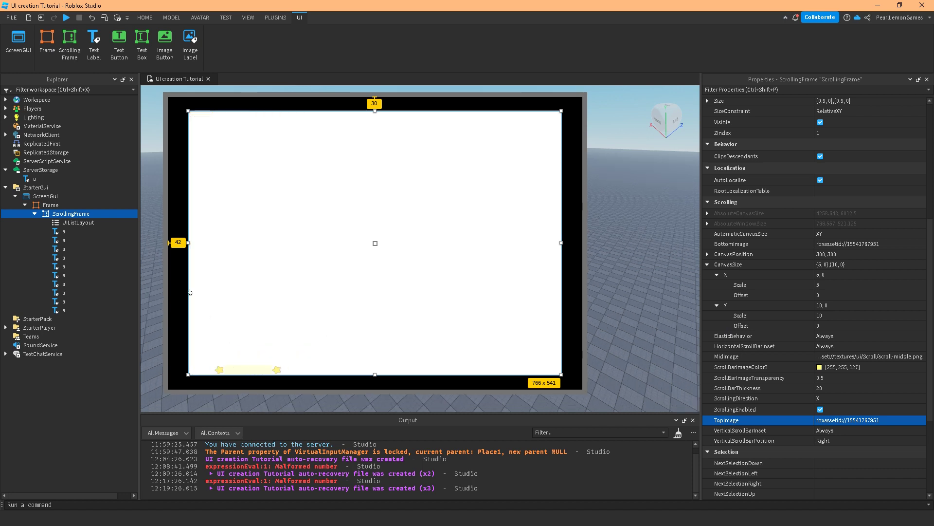
{"action": "scroll", "coordinate": [243, 343], "scroll_direction": "up", "scroll_amount": 3}
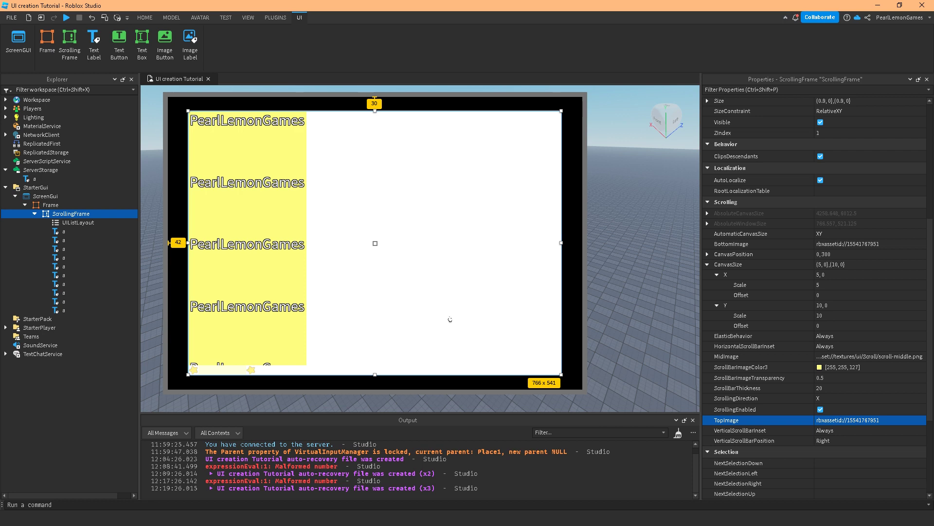
{"action": "left_click", "coordinate": [825, 434]}
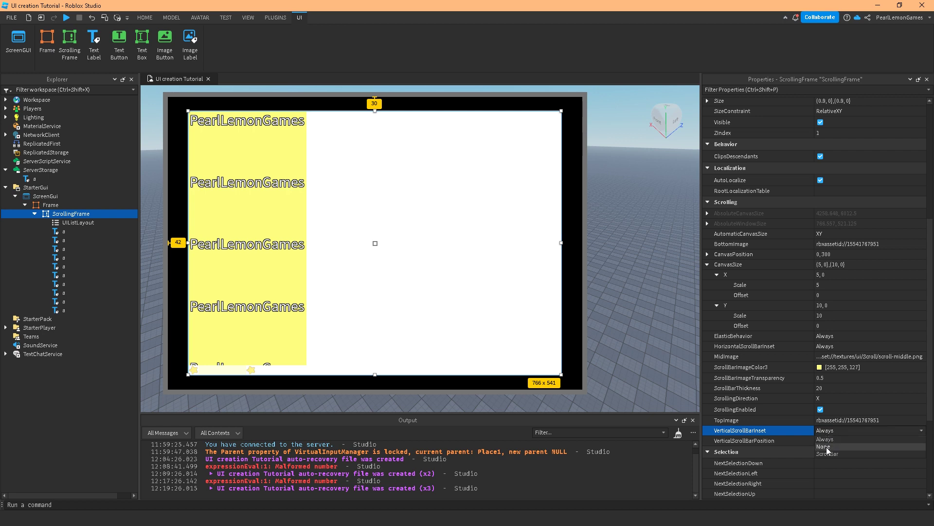
{"action": "left_click", "coordinate": [826, 447]}
- Set VerticalScrollBarPosition to Left
{"action": "left_click", "coordinate": [829, 440]}
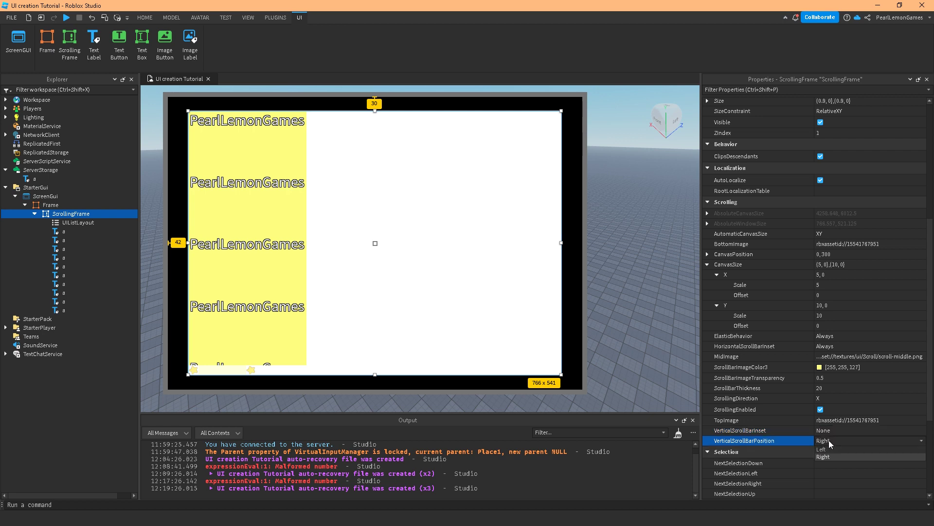
{"action": "left_click", "coordinate": [828, 448]}
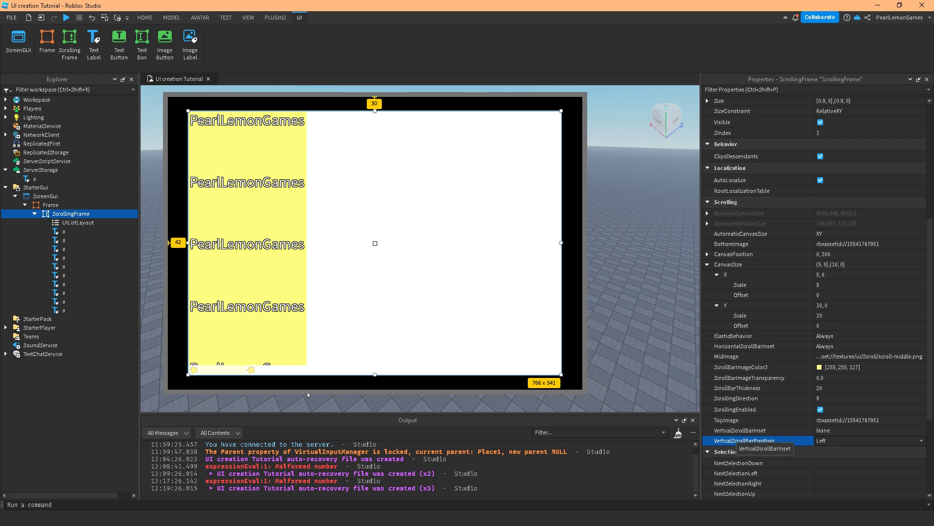
{"action": "left_click", "coordinate": [838, 344]}
{"action": "left_click", "coordinate": [839, 341]}
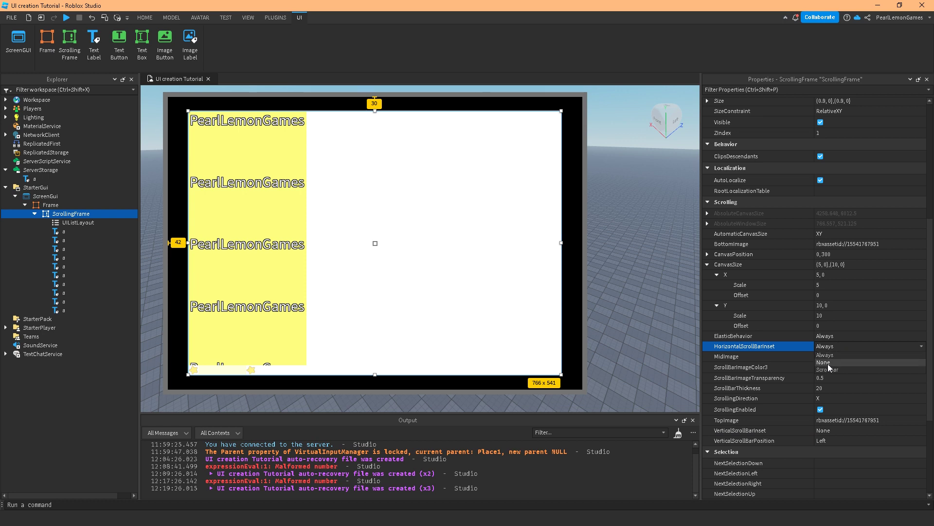
- Leave HorizontalScrollBarInset at Always and set ScrollingDirection to Y
{"action": "left_click", "coordinate": [817, 354]}
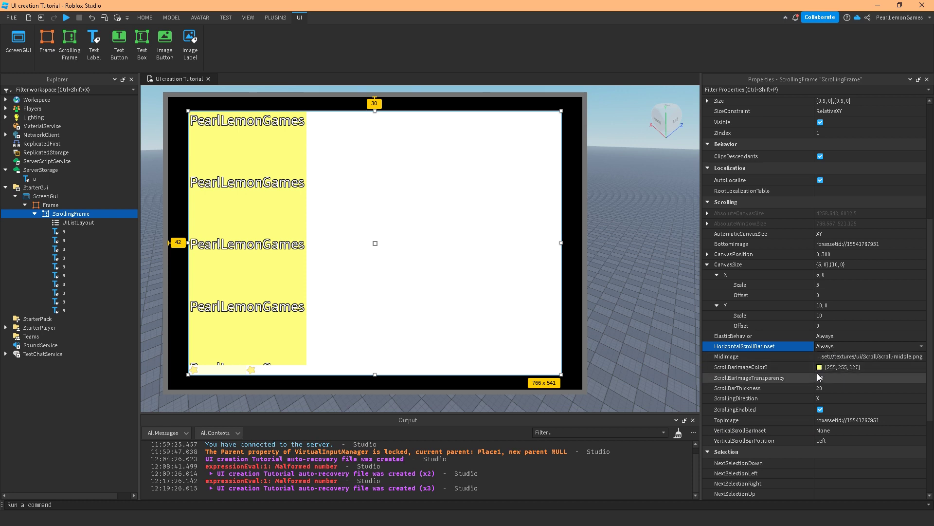
{"action": "left_click", "coordinate": [830, 396]}
{"action": "left_click", "coordinate": [830, 396]}
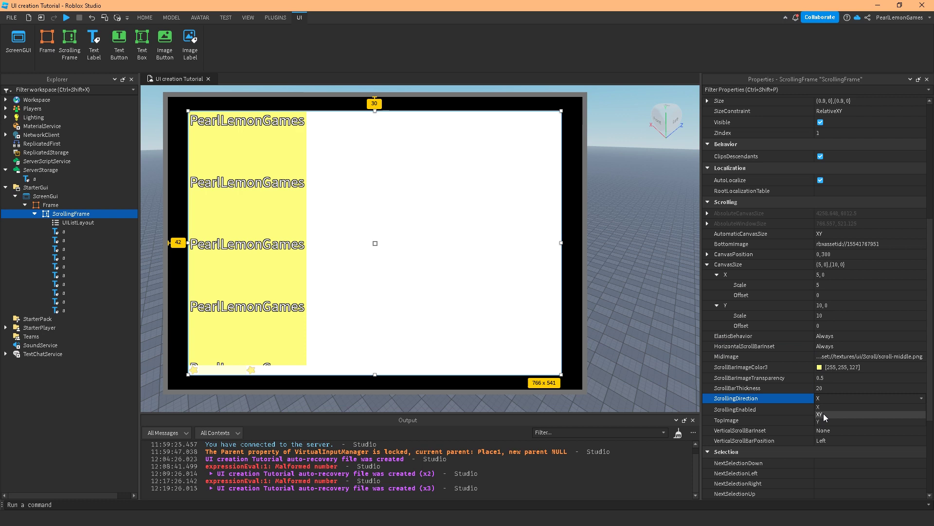
{"action": "left_click", "coordinate": [821, 421]}
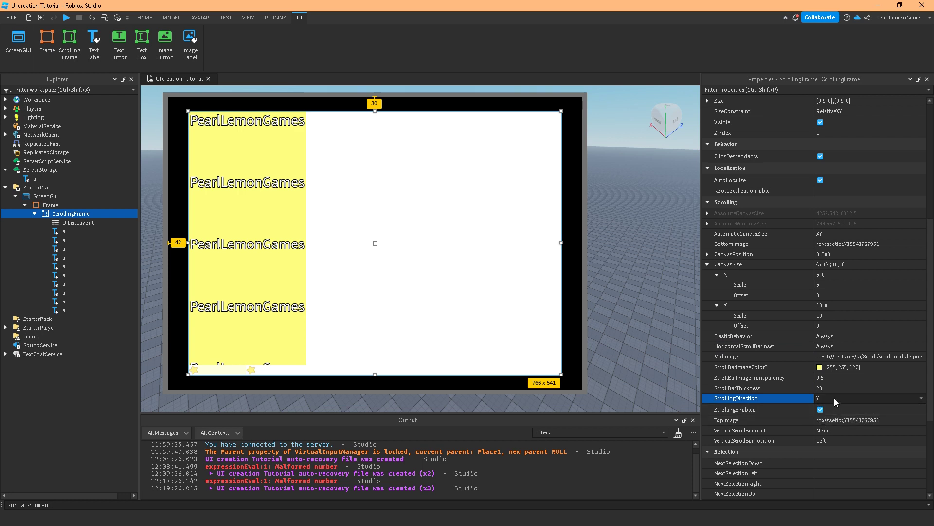
{"action": "scroll", "coordinate": [300, 285], "scroll_direction": "up", "scroll_amount": 3}
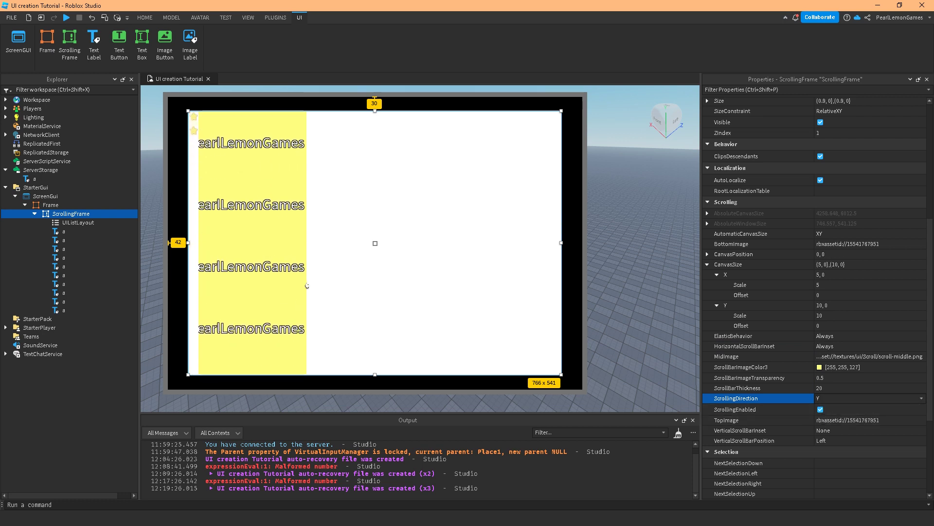
- Set VerticalScrollBarInset to Always
{"action": "left_click", "coordinate": [829, 430]}
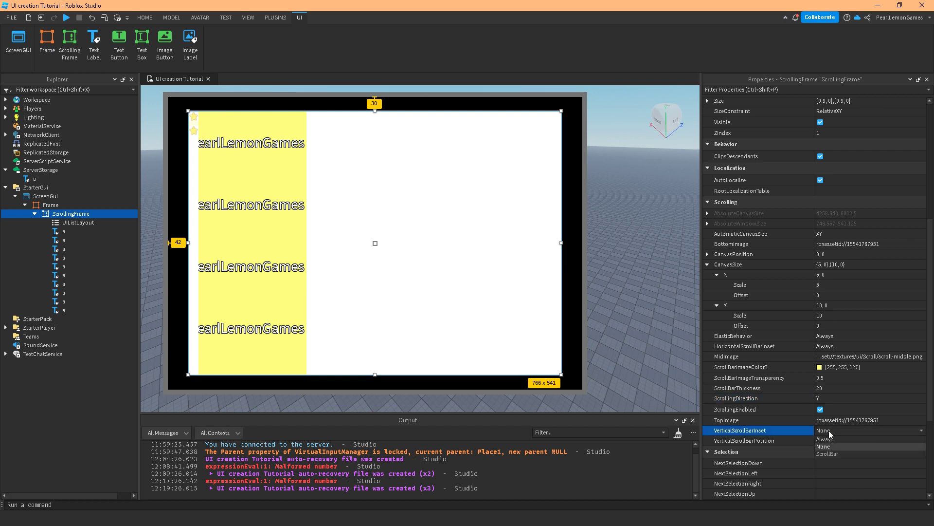
{"action": "left_click", "coordinate": [830, 431]}
{"action": "left_click", "coordinate": [827, 440]}
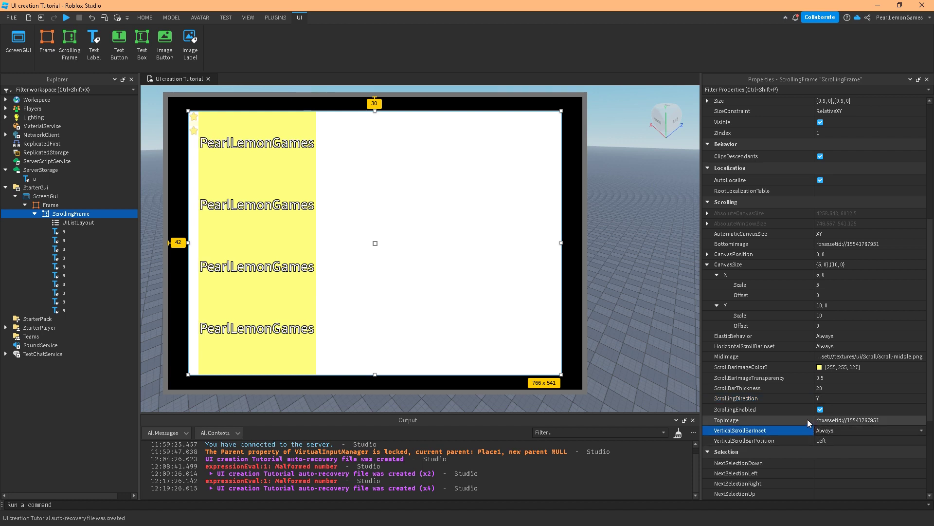
- Set VerticalScrollBarPosition back to Right
{"action": "left_click", "coordinate": [831, 401]}
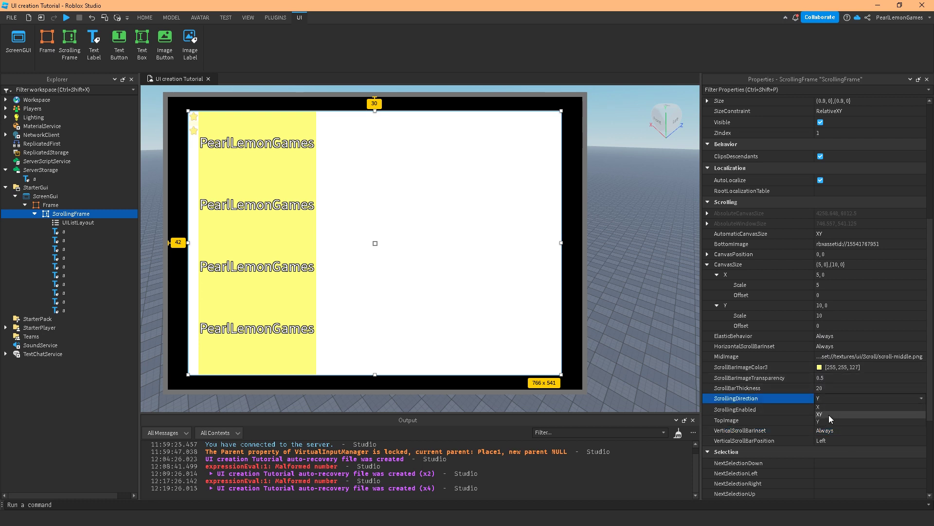
{"action": "scroll", "coordinate": [374, 274], "scroll_direction": "up", "scroll_amount": 3}
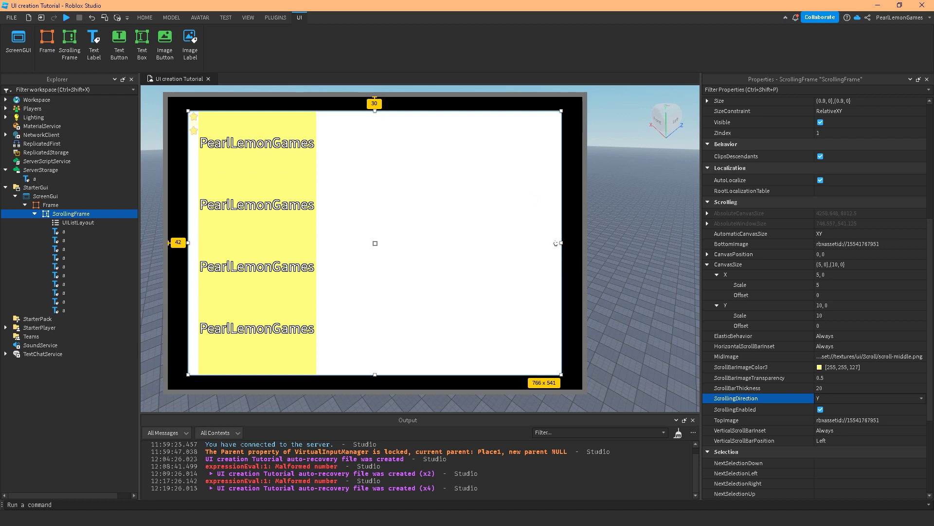
{"action": "left_click", "coordinate": [833, 442]}
{"action": "left_click", "coordinate": [833, 441]}
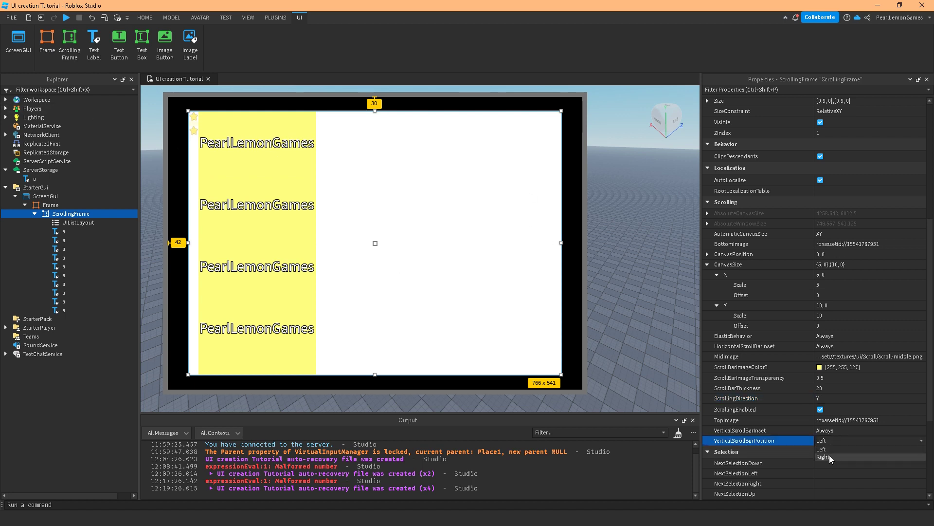
{"action": "left_click", "coordinate": [830, 454]}
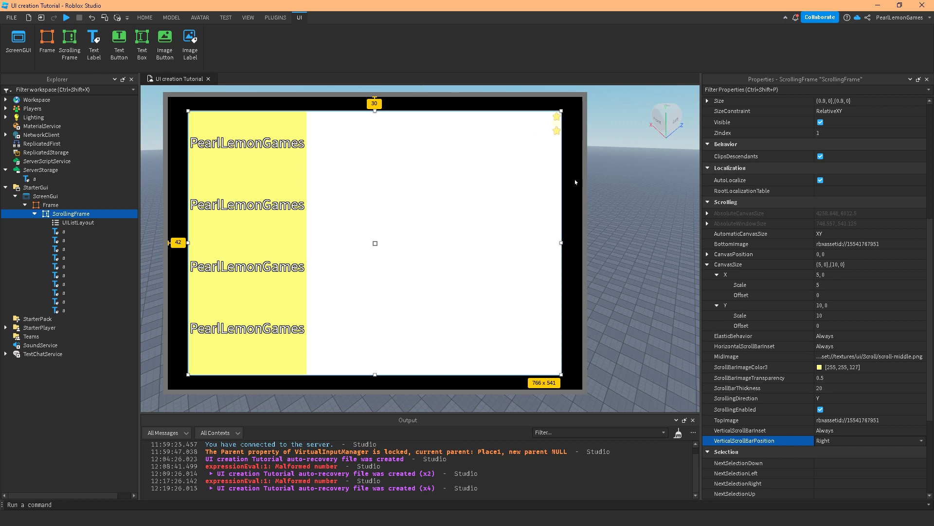
- Try ScrollBarThickness values of 100, 0, 5 and 1
{"action": "left_click", "coordinate": [833, 389]}
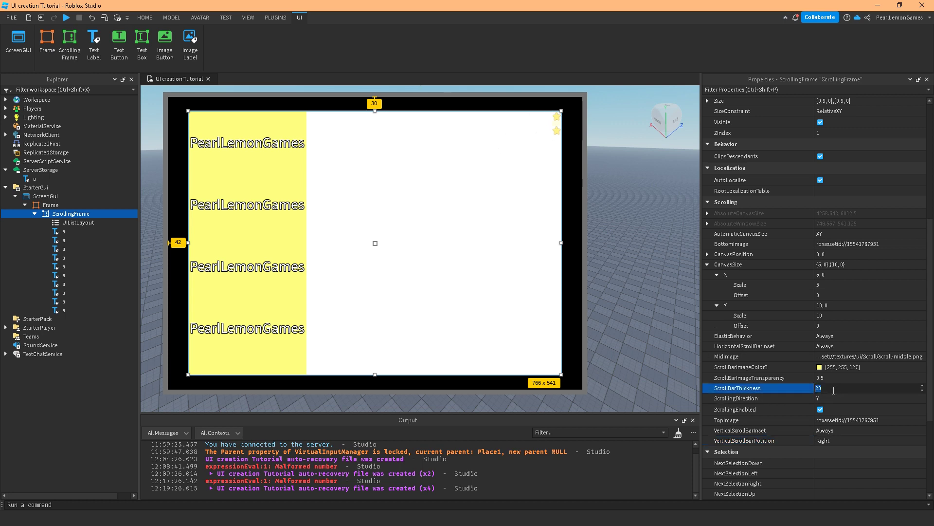
{"action": "type", "text": "100"}
{"action": "key", "text": "Return"}
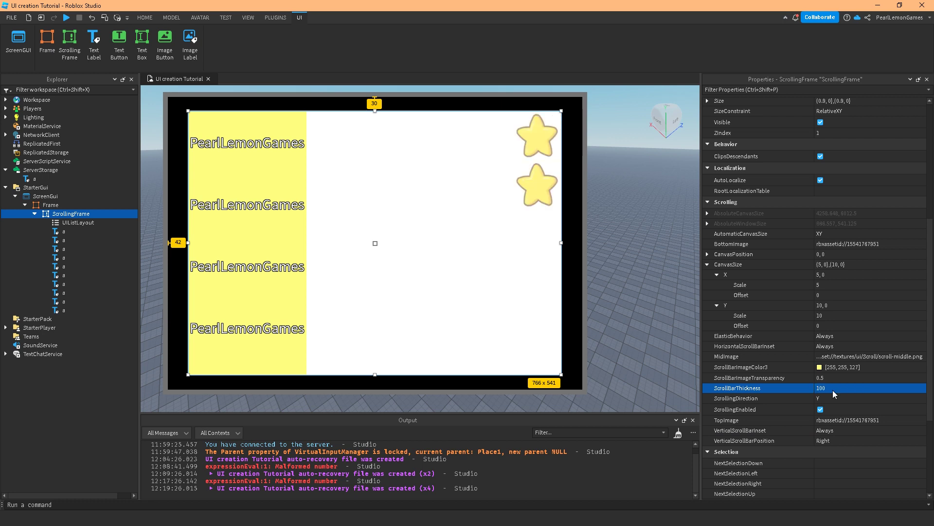
{"action": "left_click", "coordinate": [833, 390]}
{"action": "type", "text": "0"}
{"action": "key", "text": "Return"}
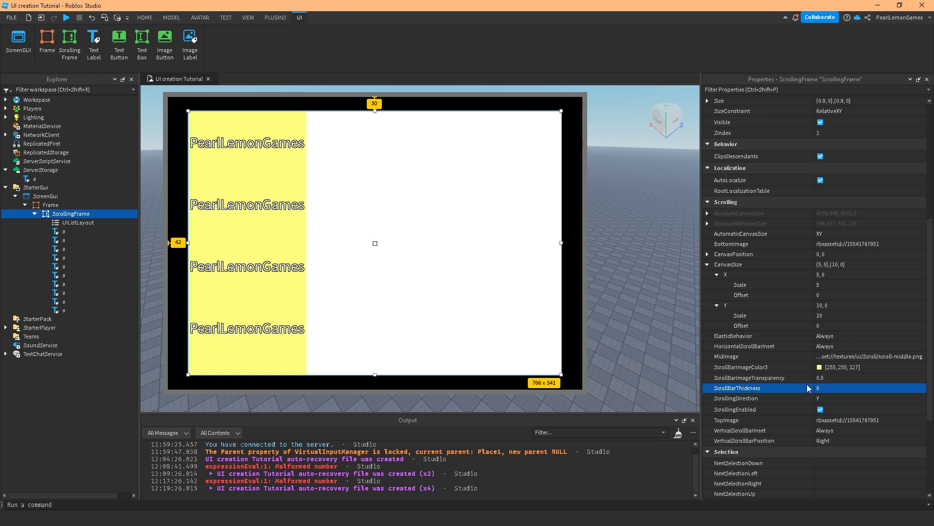
{"action": "left_click", "coordinate": [839, 388]}
{"action": "type", "text": "5"}
{"action": "key", "text": "Return"}
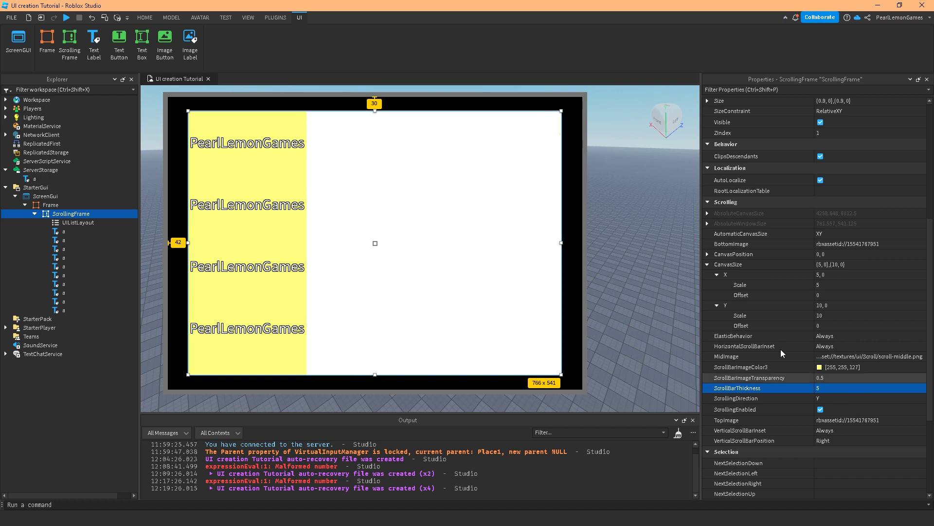
{"action": "left_click", "coordinate": [842, 390]}
{"action": "type", "text": "1"}
{"action": "key", "text": "Return"}
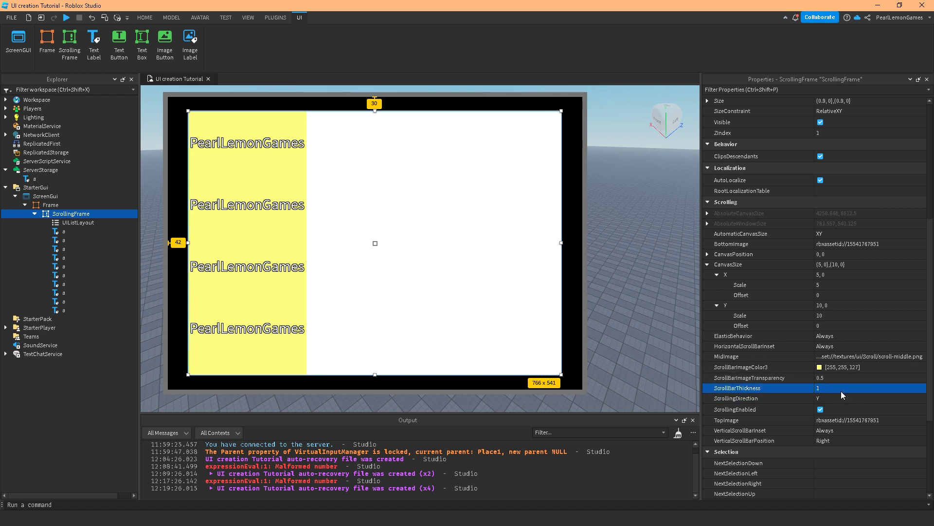
{"action": "scroll", "coordinate": [409, 214], "scroll_direction": "down", "scroll_amount": 5}
{"action": "scroll", "coordinate": [409, 214], "scroll_direction": "up", "scroll_amount": 5}
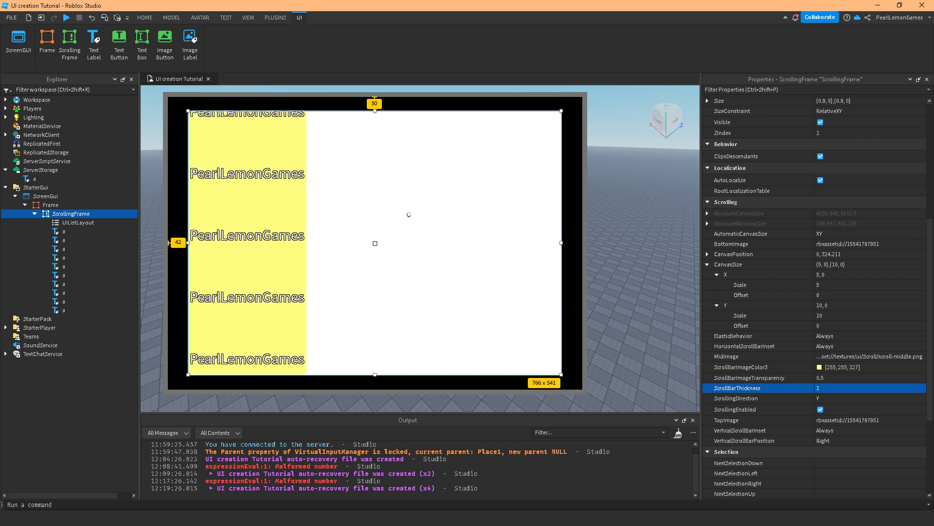
- Set ScrollBarImageTransparency to 0 and ScrollBarThickness to 5
{"action": "left_click", "coordinate": [838, 388]}
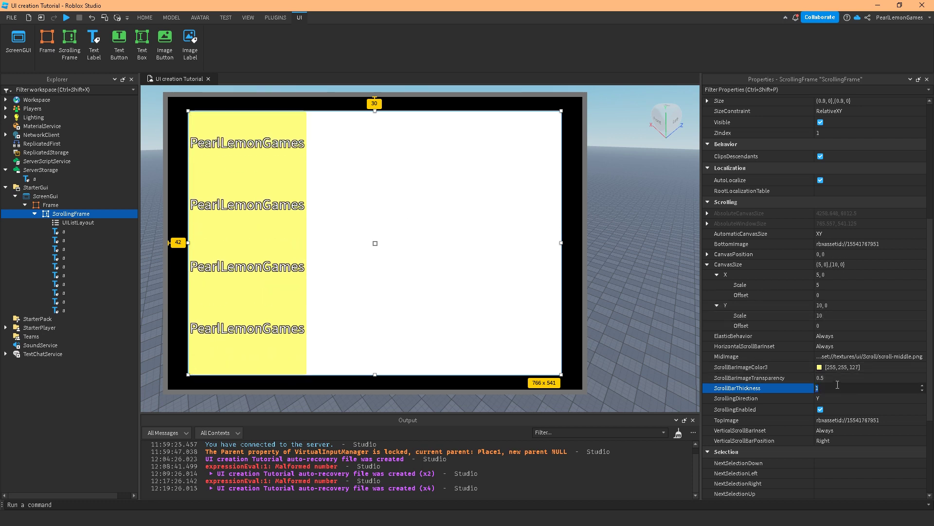
{"action": "left_click", "coordinate": [840, 378]}
{"action": "type", "text": "0"}
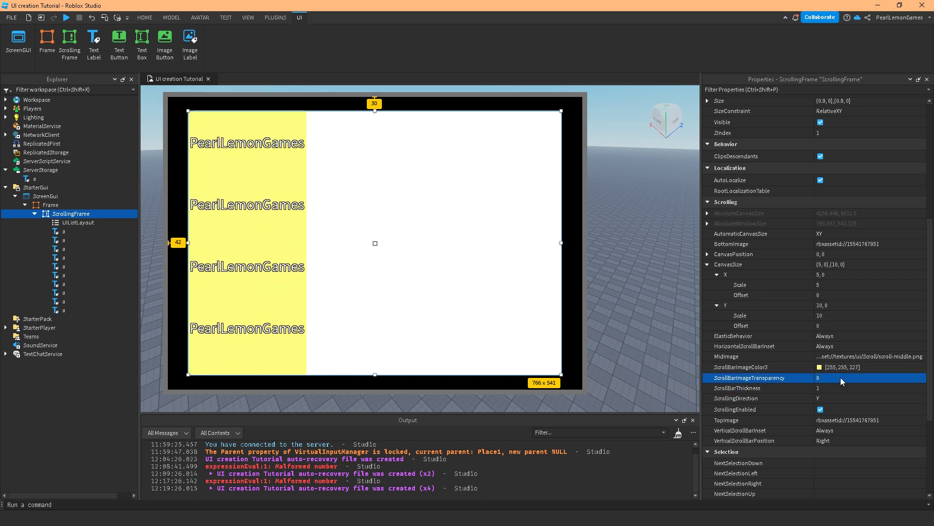
{"action": "left_click", "coordinate": [838, 385]}
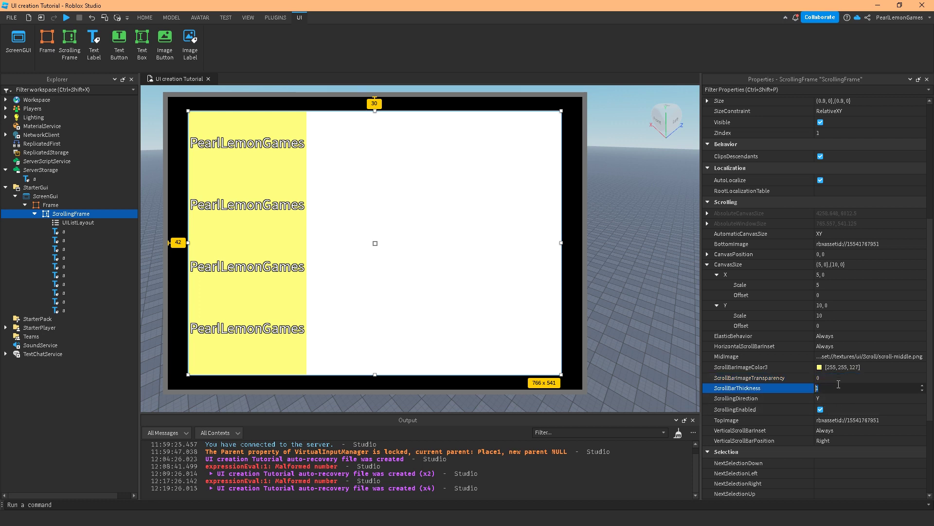
{"action": "type", "text": "5"}
{"action": "key", "text": "Return"}
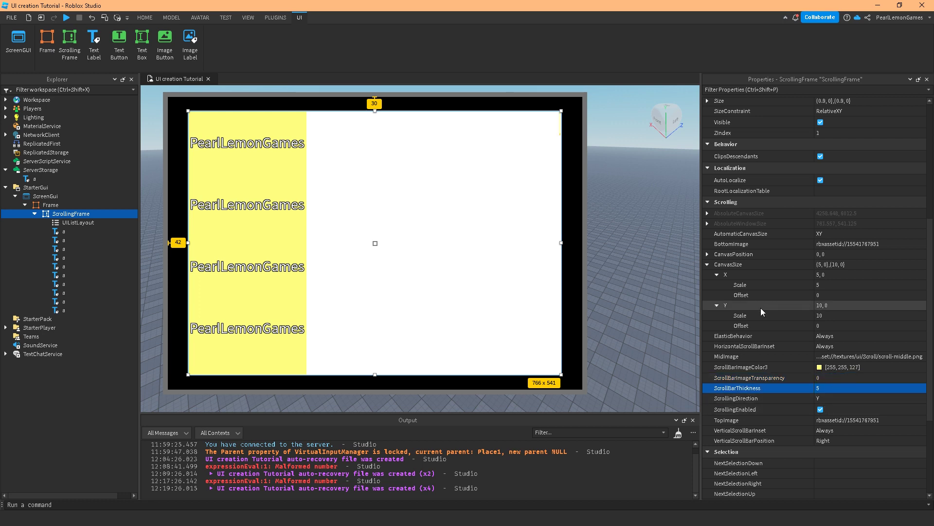
- Change ScrollBarThickness to 10 and check the result
{"action": "scroll", "coordinate": [525, 135], "scroll_direction": "down", "scroll_amount": 3}
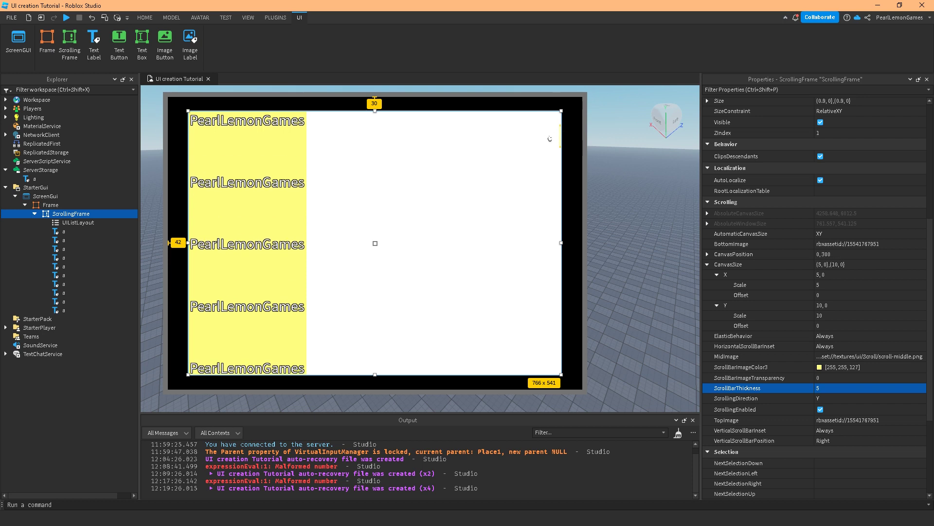
{"action": "left_click", "coordinate": [874, 389]}
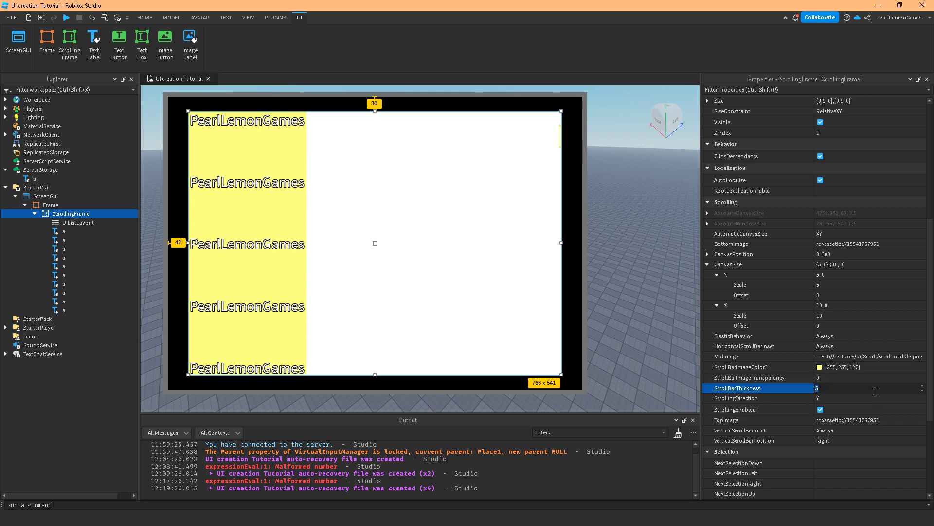
{"action": "type", "text": "10"}
{"action": "key", "text": "Return"}
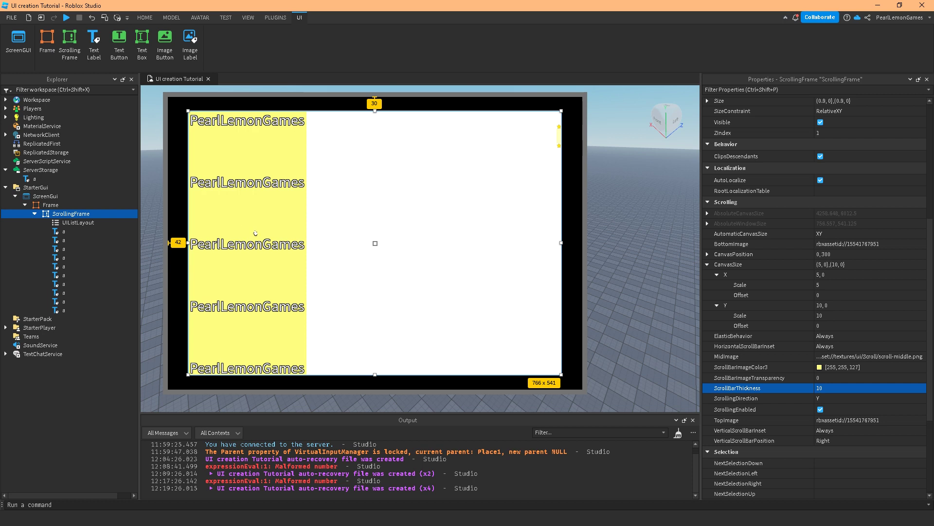
{"action": "scroll", "coordinate": [317, 261], "scroll_direction": "down", "scroll_amount": 10}
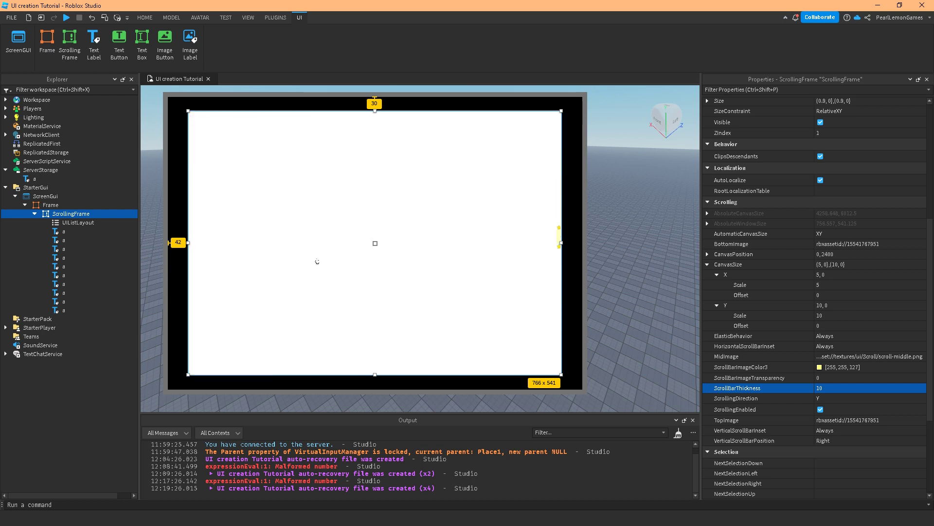
{"action": "scroll", "coordinate": [315, 262], "scroll_direction": "up", "scroll_amount": 3}
{"action": "scroll", "coordinate": [314, 261], "scroll_direction": "up", "scroll_amount": 5}
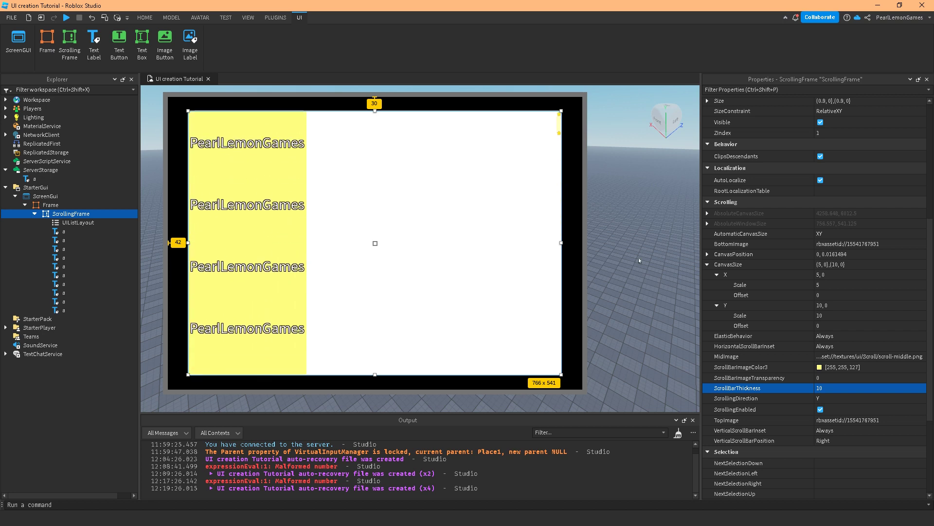
- Change the CanvasSize Y Scale from 10 to 2 and test the scrolling
{"action": "left_click", "coordinate": [845, 316]}
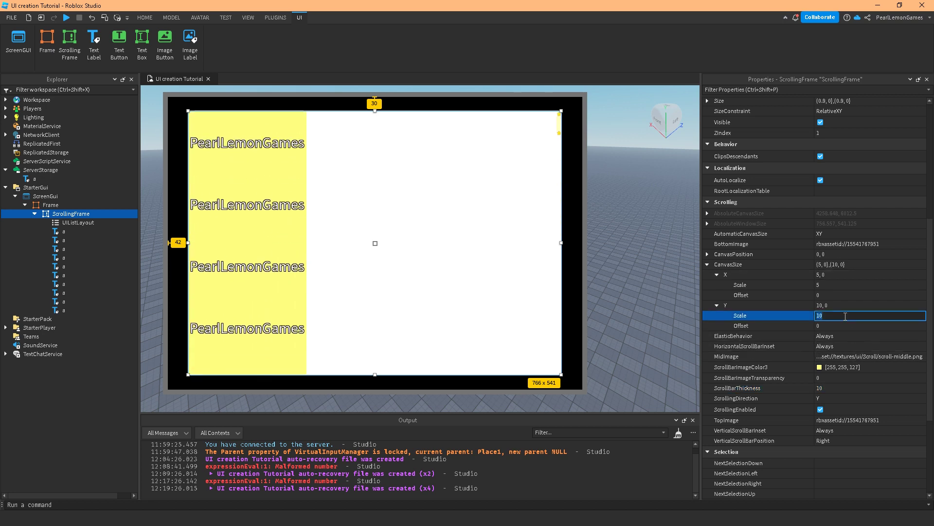
{"action": "type", "text": "2"}
{"action": "key", "text": "Return"}
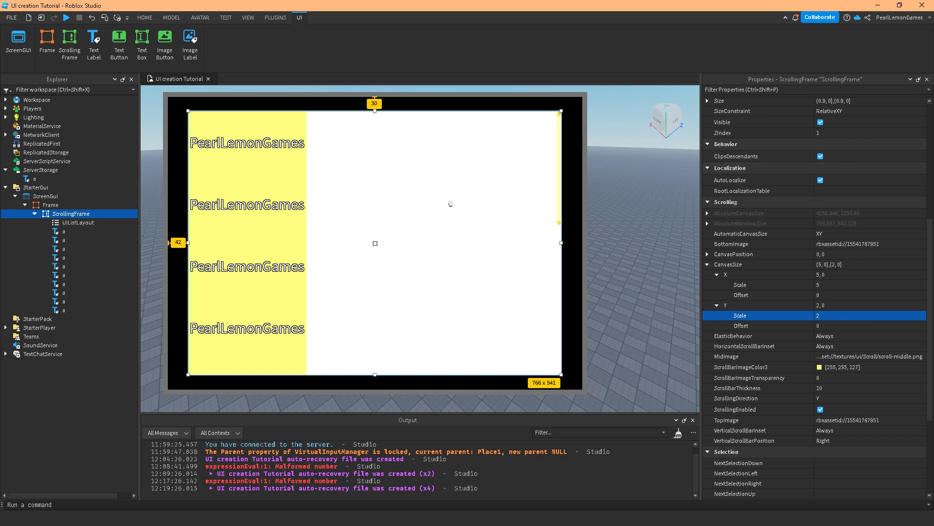
{"action": "scroll", "coordinate": [450, 204], "scroll_direction": "down", "scroll_amount": 2}
{"action": "scroll", "coordinate": [450, 204], "scroll_direction": "down", "scroll_amount": 1}
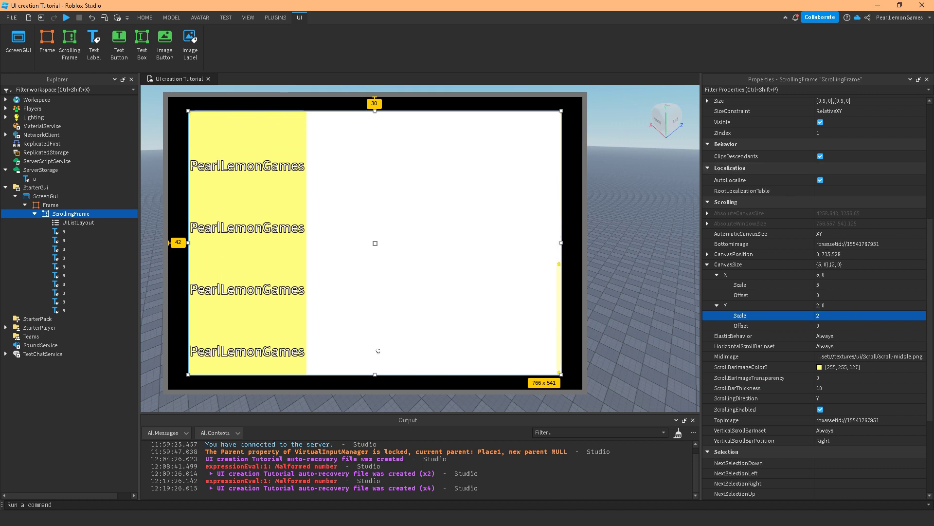
{"action": "scroll", "coordinate": [375, 350], "scroll_direction": "up", "scroll_amount": 3}
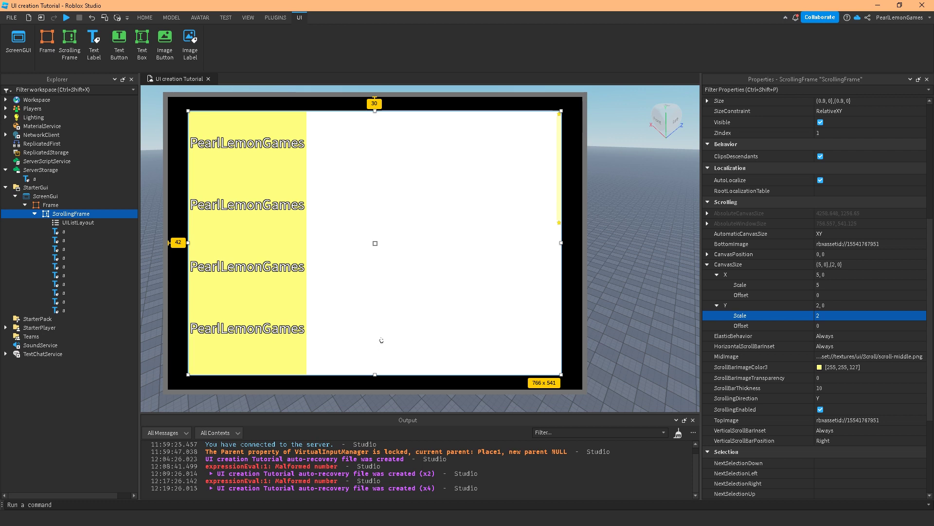